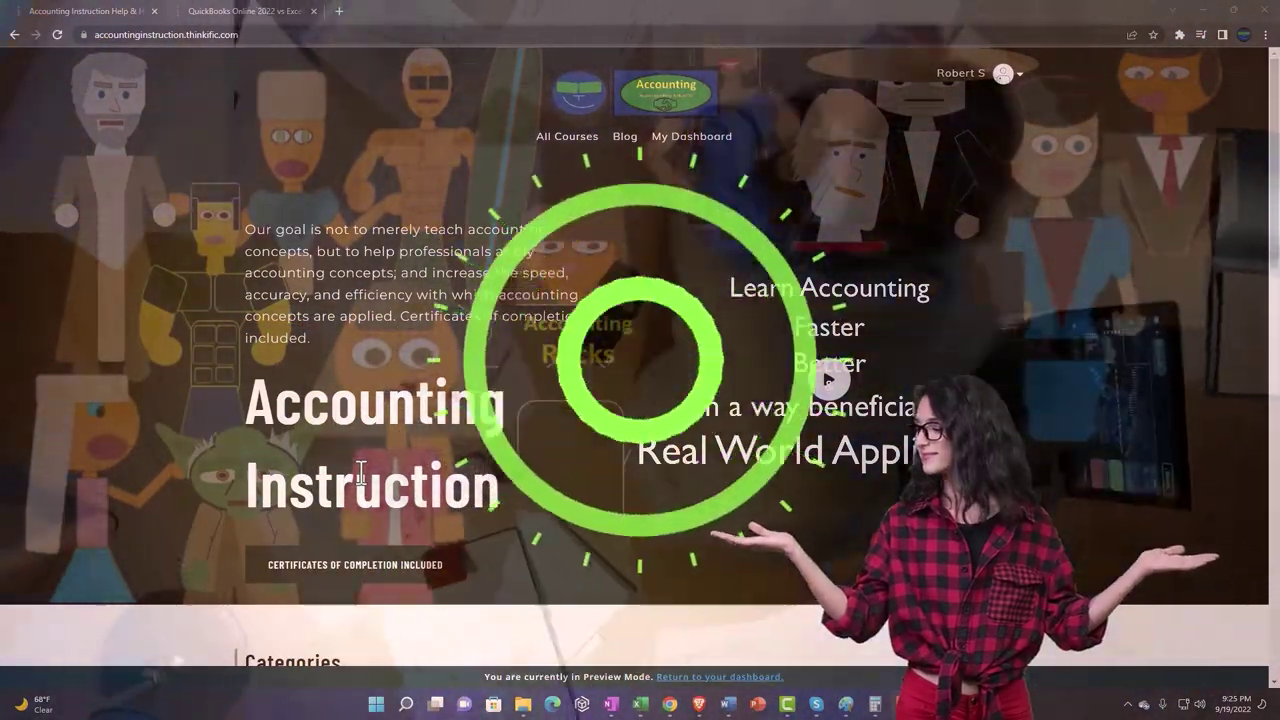
Scroll past the home page category cards and switch to the QuickBooks Online 2022 vs Excel course.
scroll(190, 556, "down", 2)
scroll(180, 556, "down", 5)
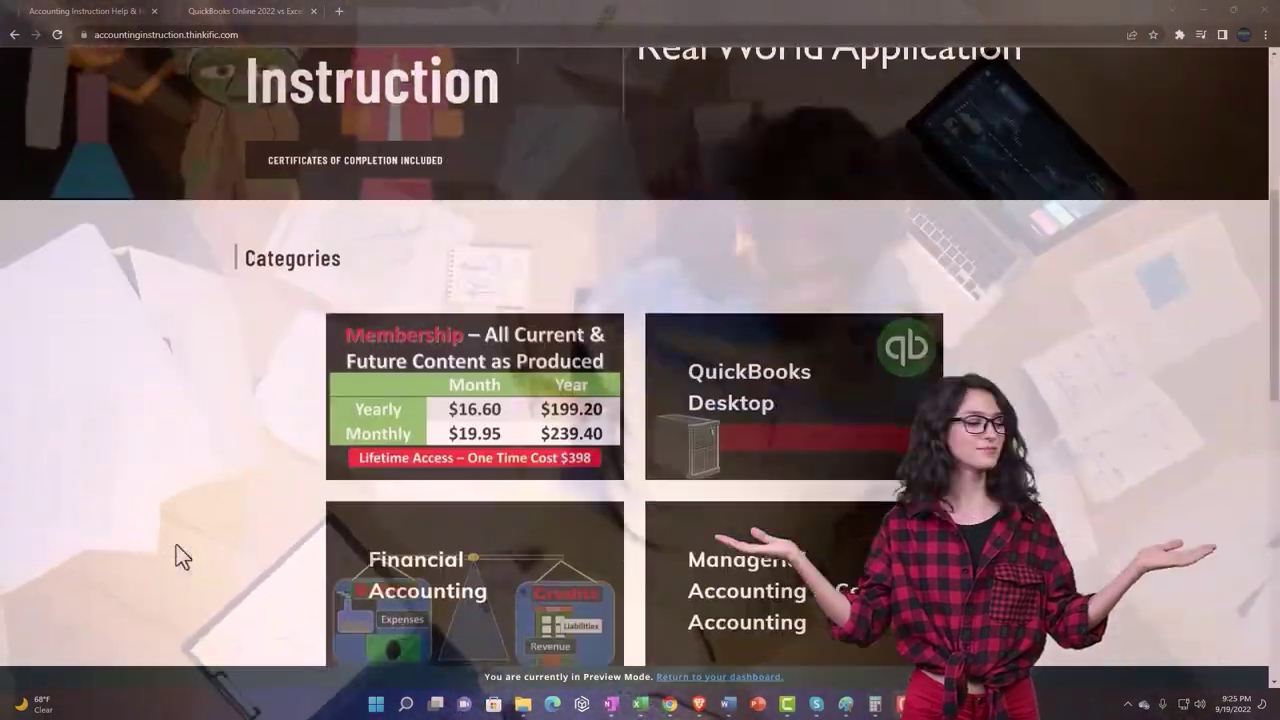
scroll(182, 556, "down", 5)
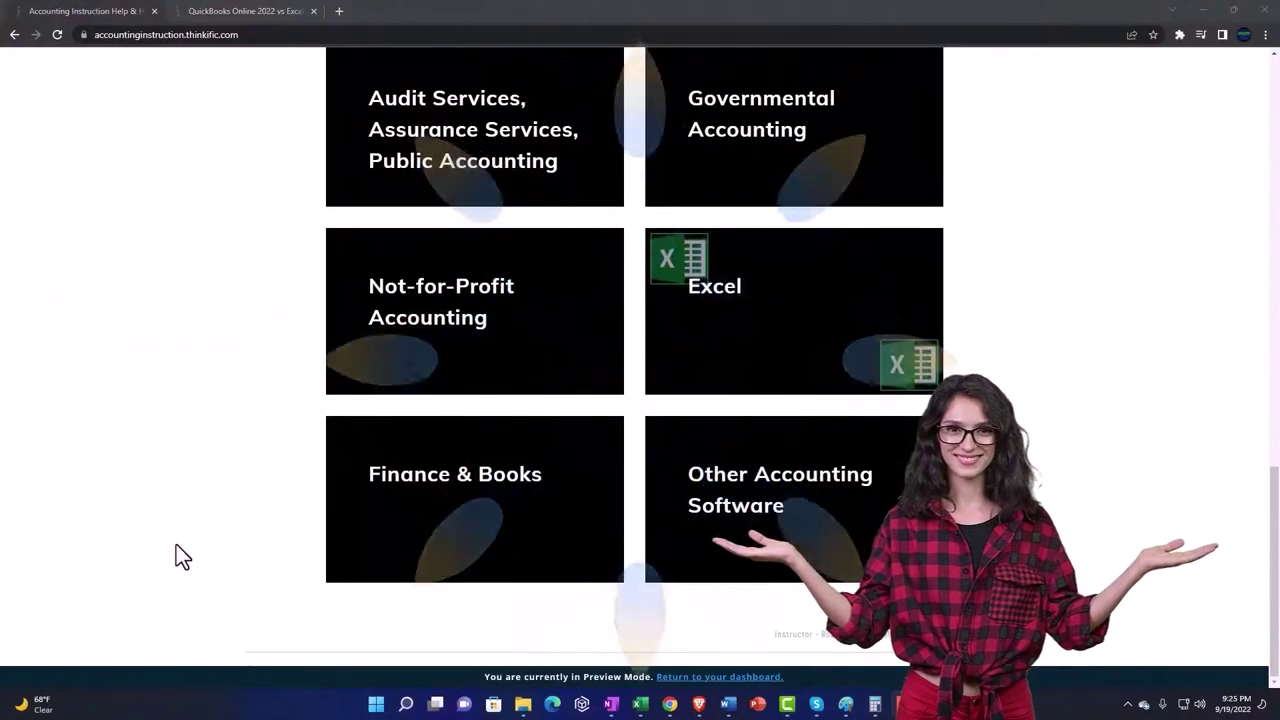
left_click(230, 12)
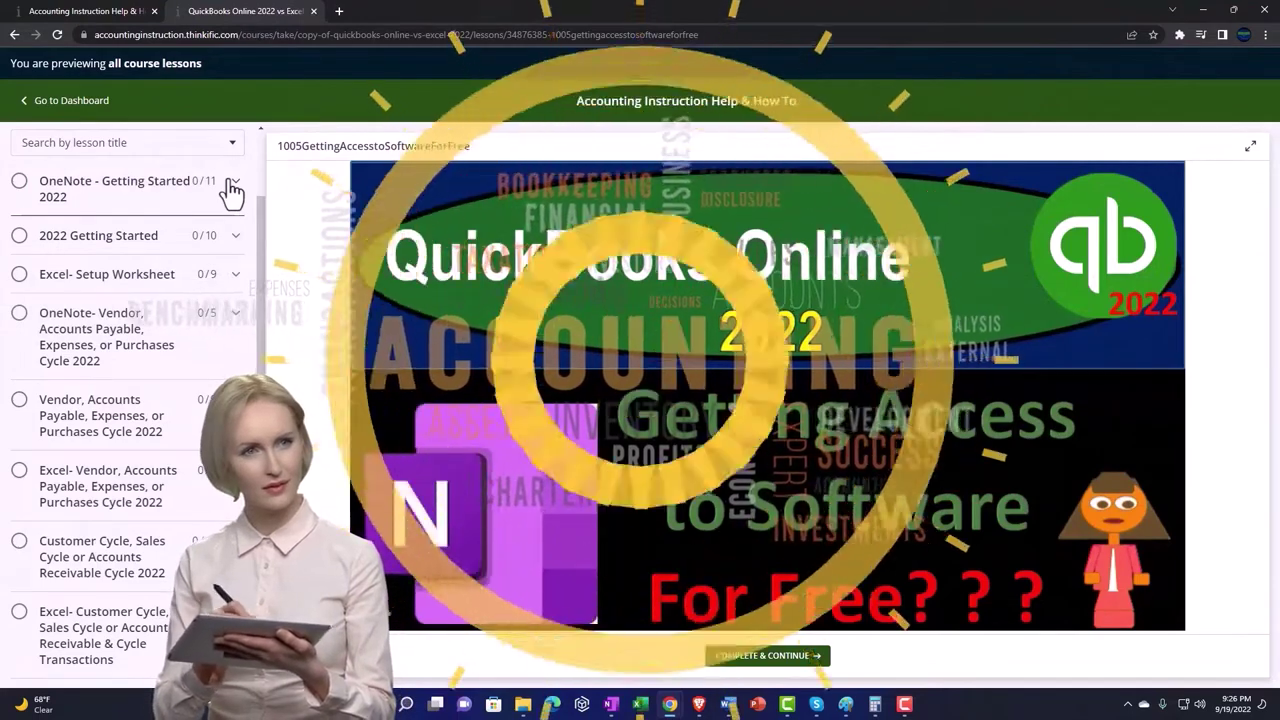
Expand the OneNote - Getting Started 2022 lesson group in the course sidebar.
left_click(231, 186)
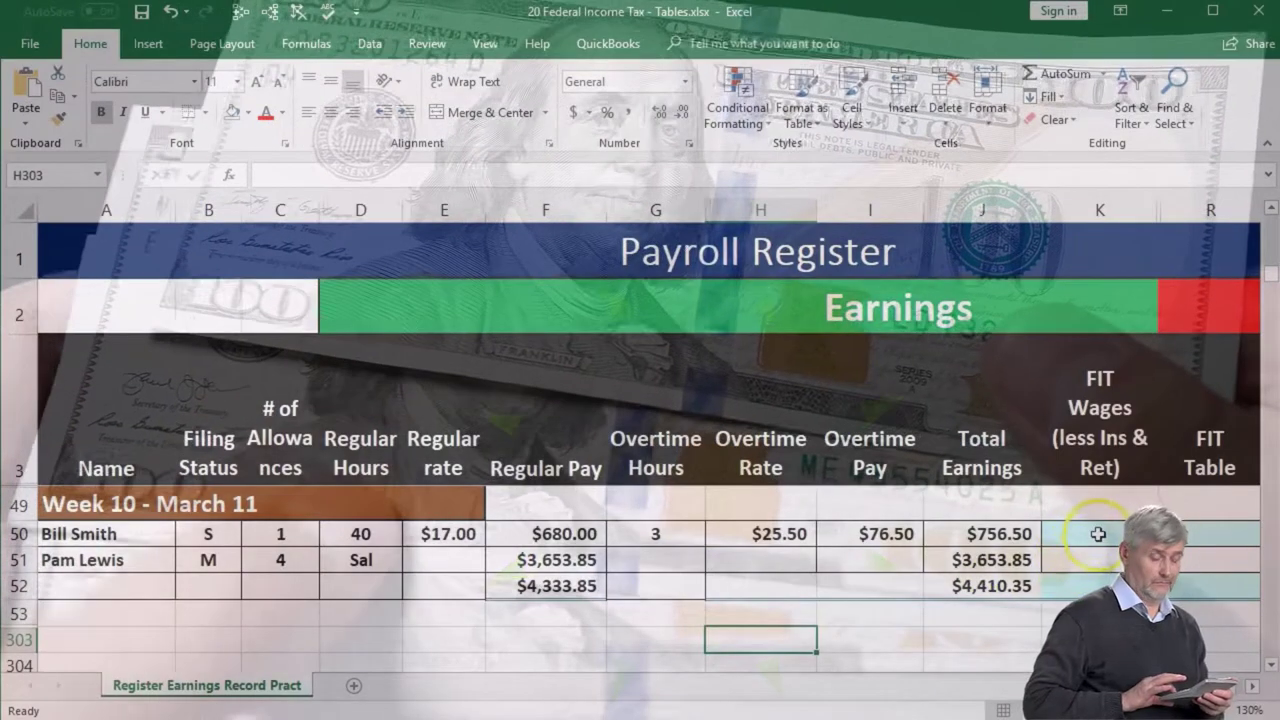
left_click(1099, 531)
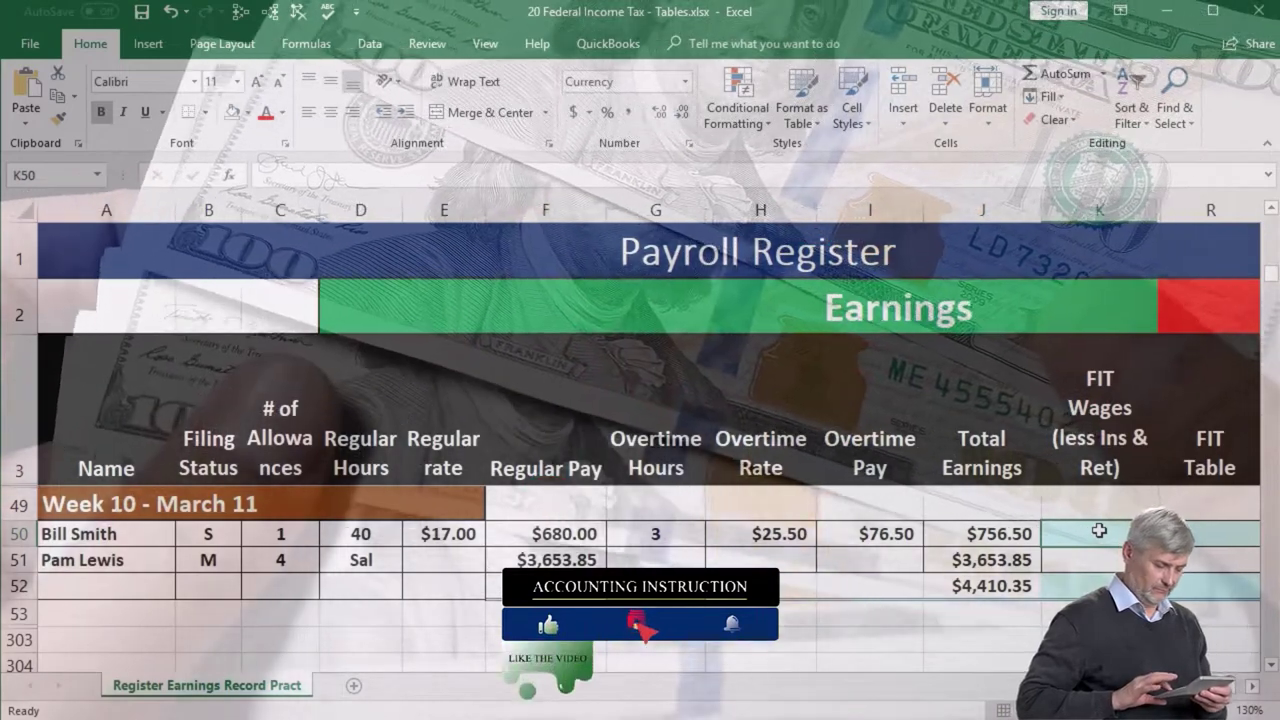
key("Right")
key("Right")
key("Right")
key("Right")
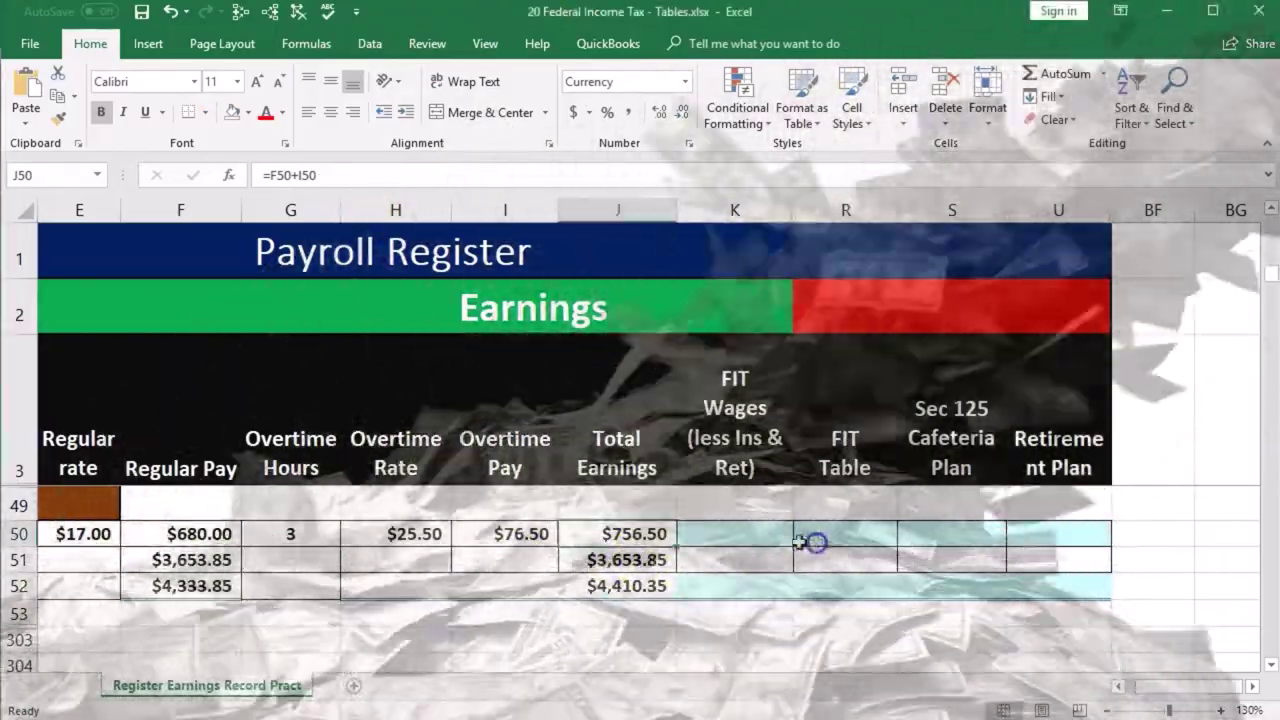
Select cell K50, the FIT wages cell of row 50.
left_click(752, 534)
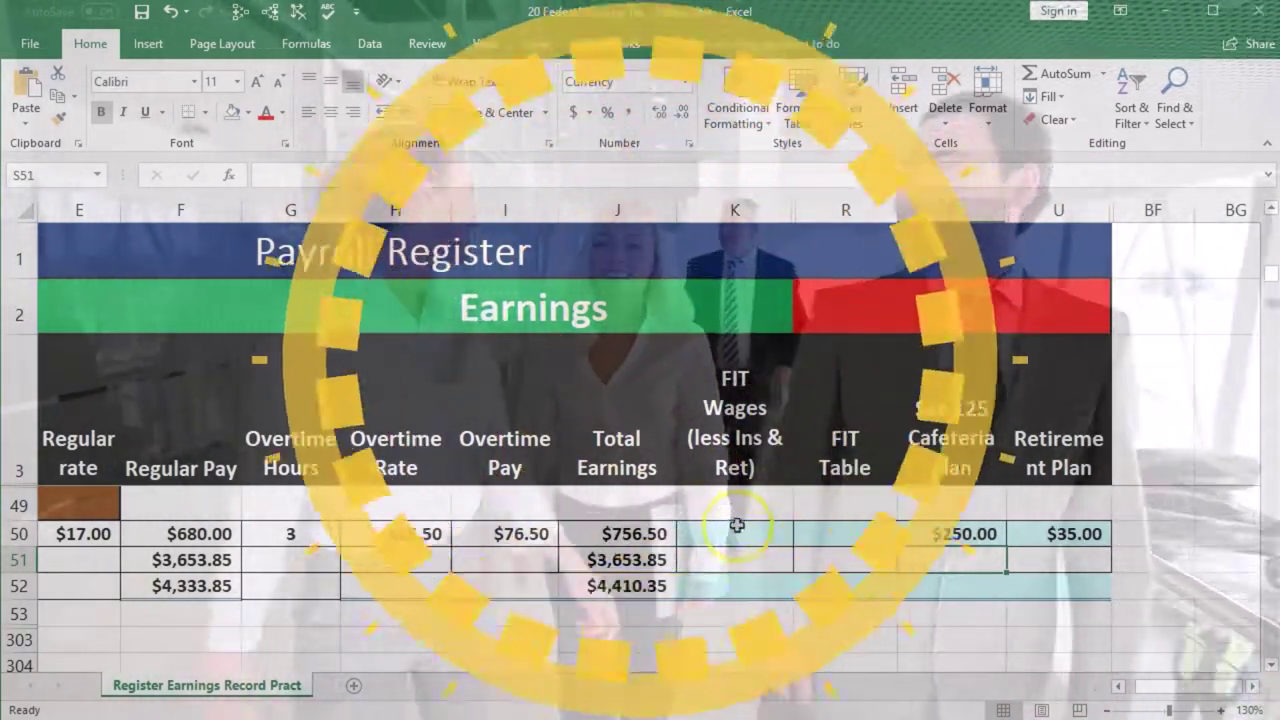
Enter =J50-S50-U50 in K50 so row 50's FIT wages come to $471.50.
left_click(737, 527)
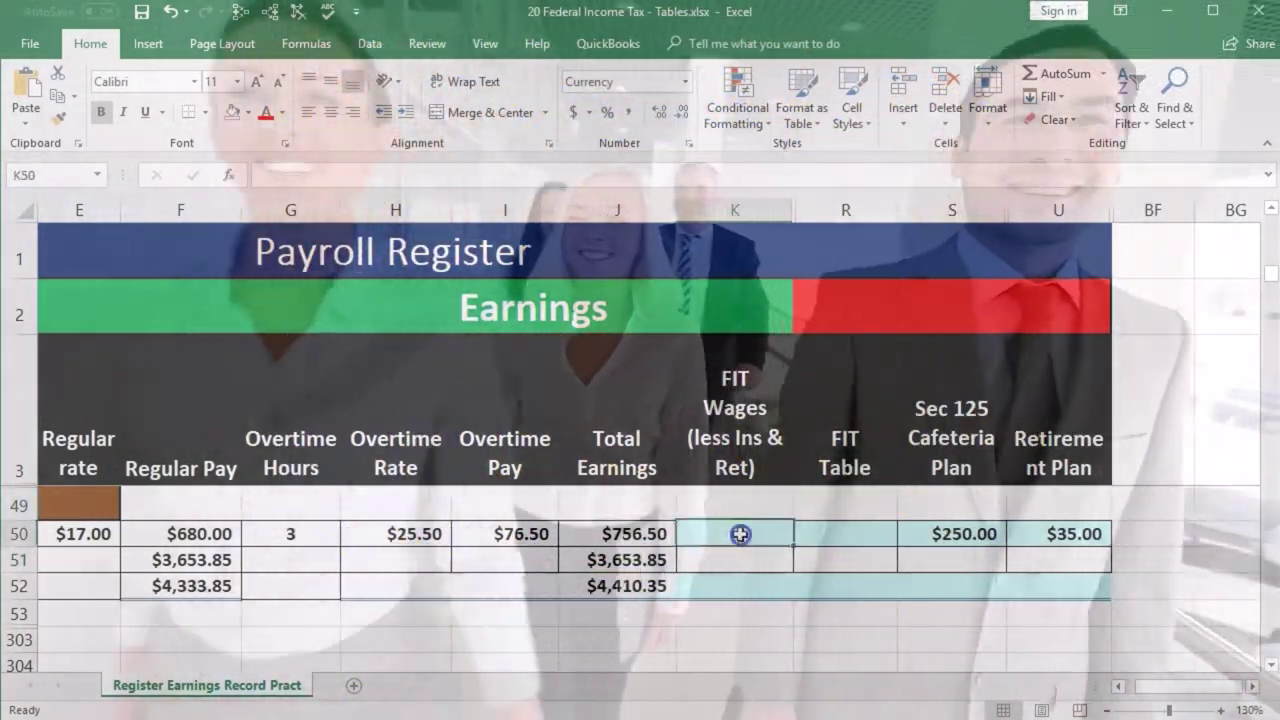
type("=")
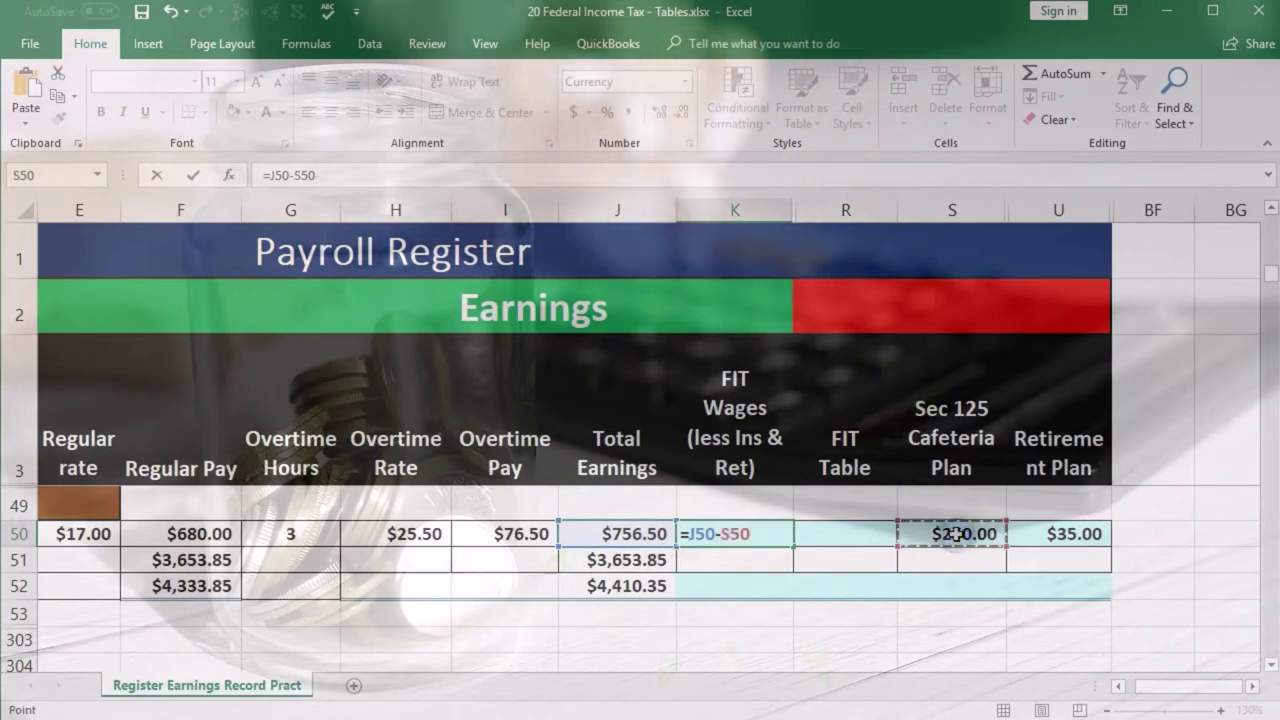
type("-")
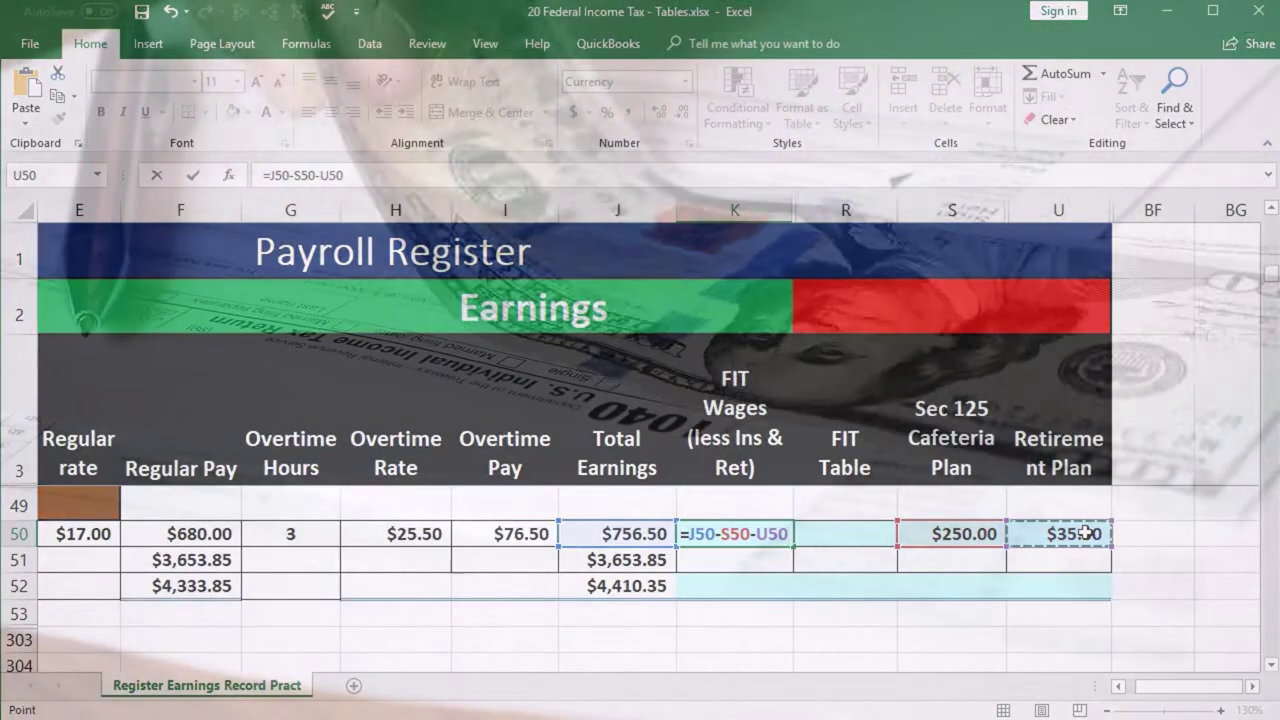
key("Return")
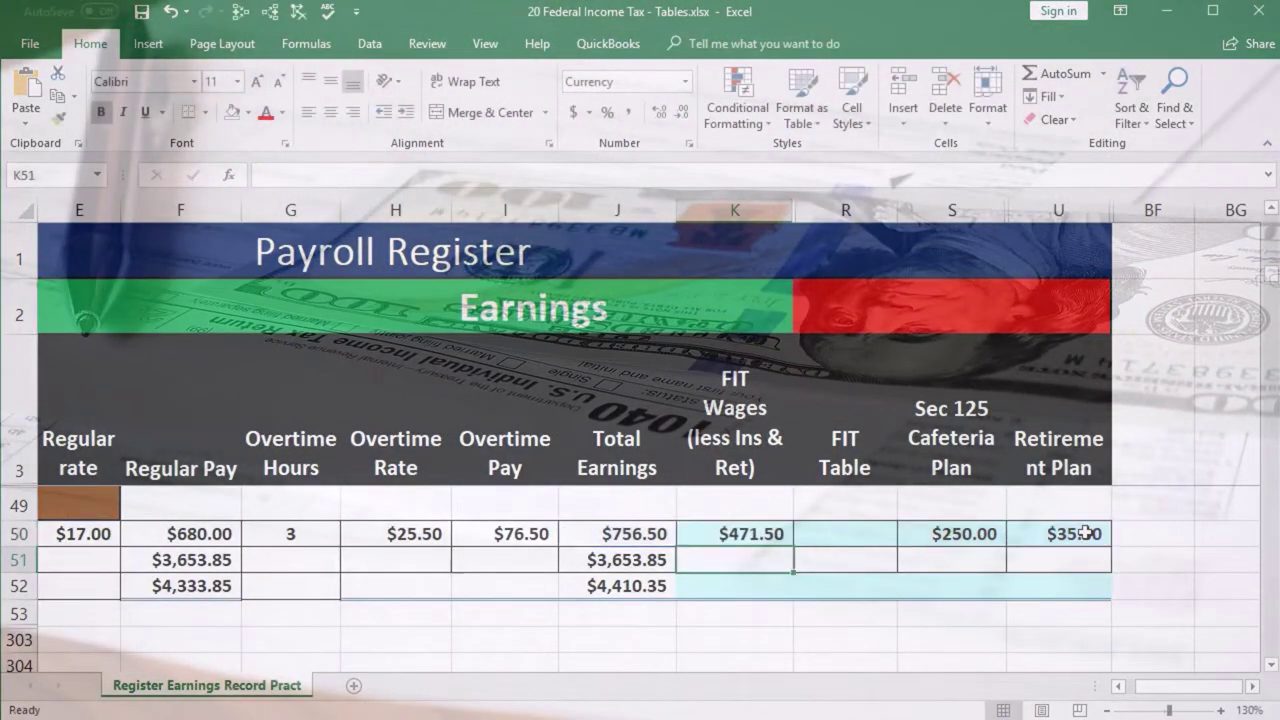
Recheck the K50 formula and bring up the Circular E tax guide in Acrobat.
left_click(780, 537)
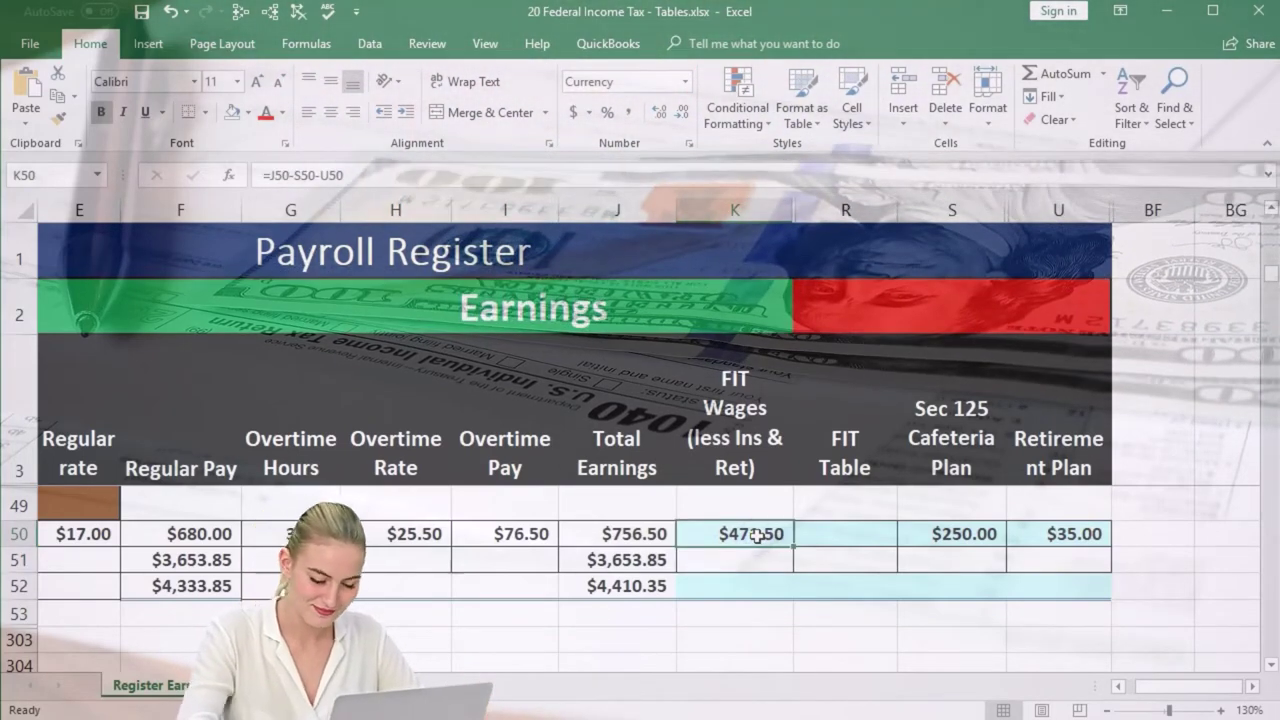
left_click_drag(793, 547, 791, 572)
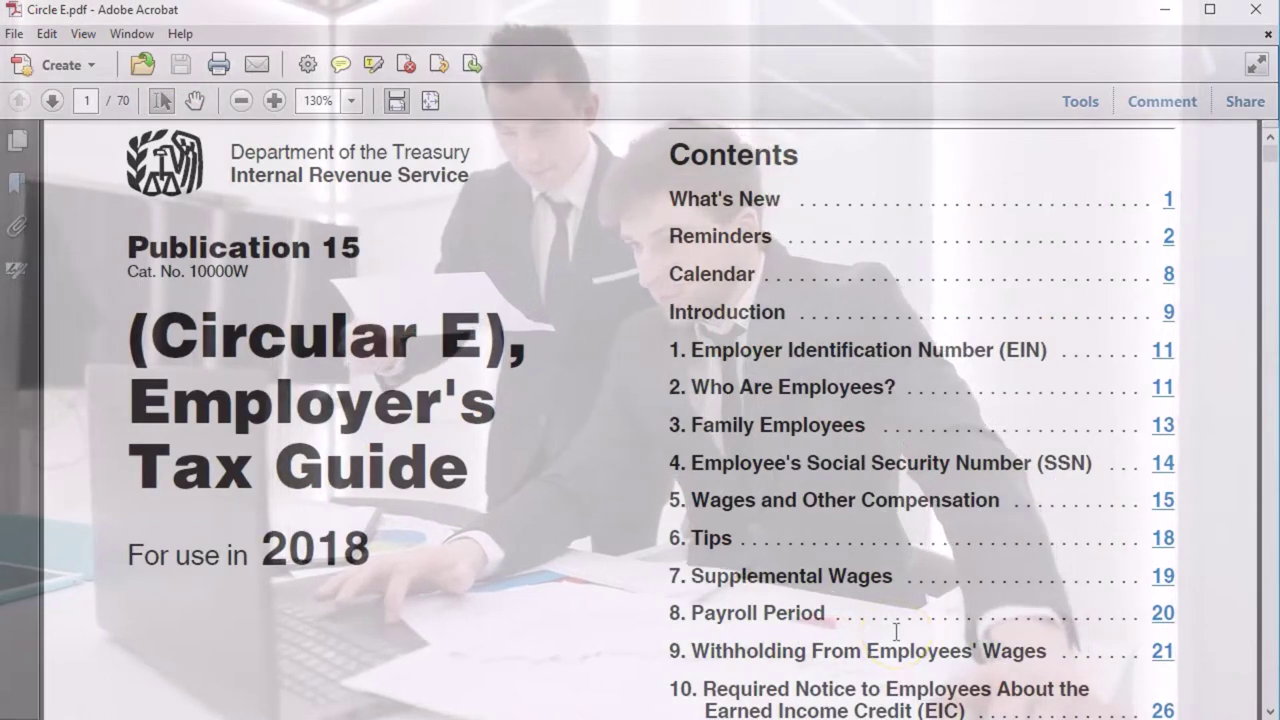
scroll(896, 631, "down", 1)
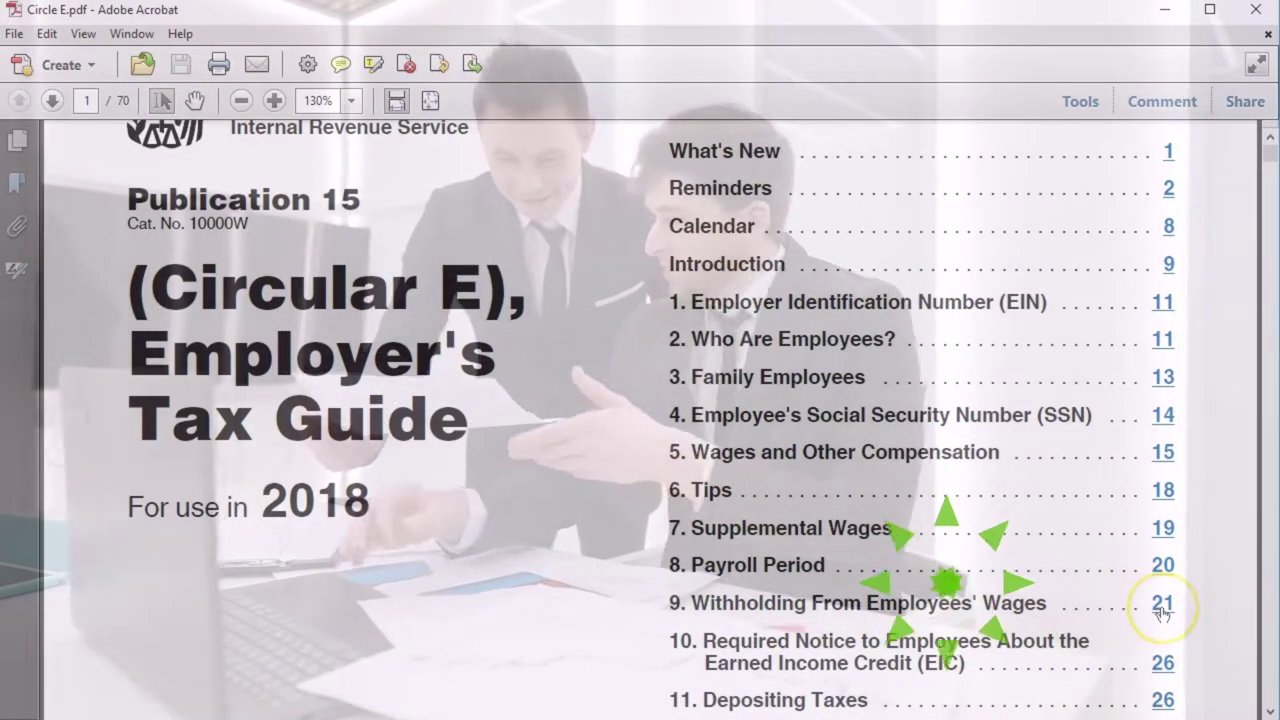
Scroll Circular E to page 48, the Single Persons Weekly wage bracket table.
left_click(1162, 603)
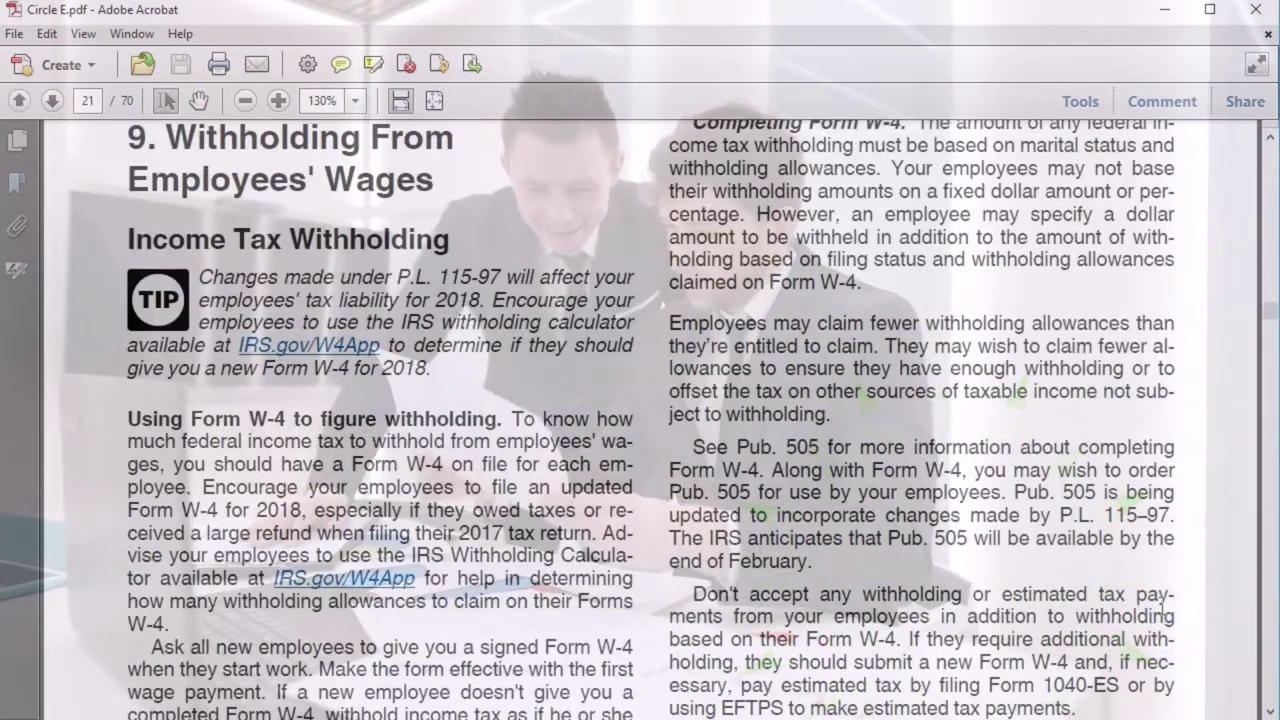
scroll(1162, 603, "down", 20)
scroll(1162, 603, "down", 20)
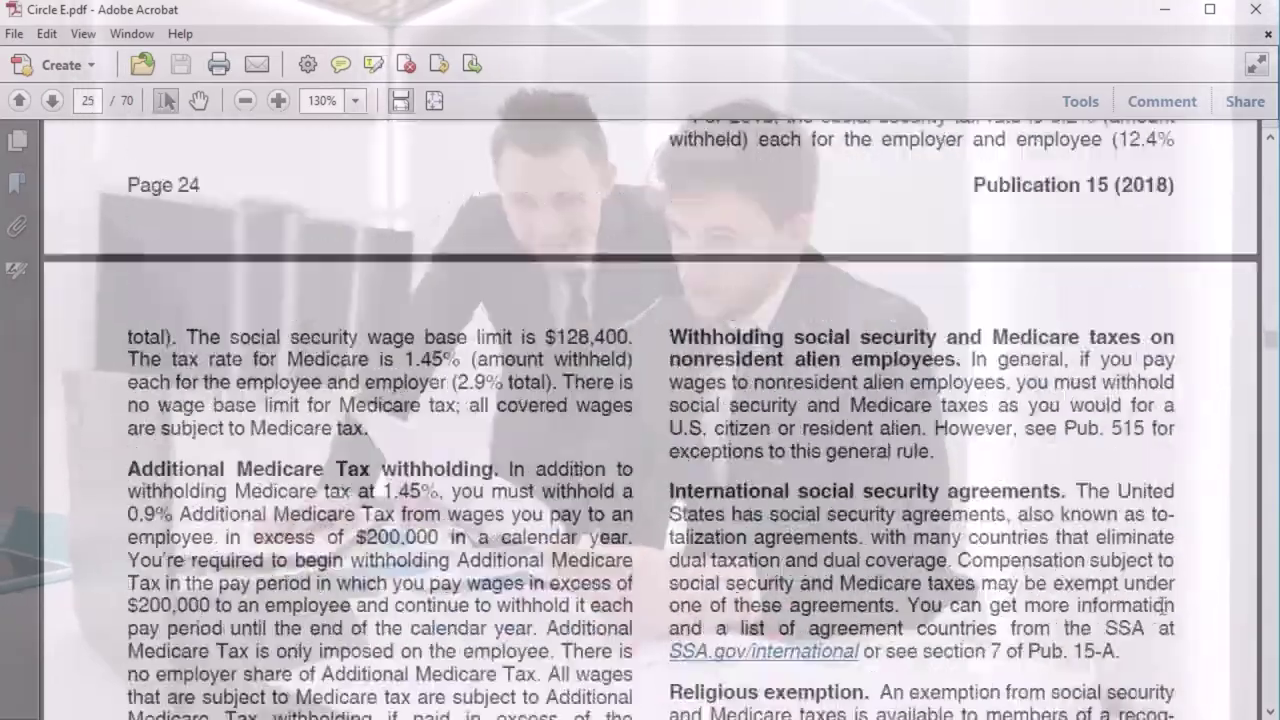
scroll(1163, 616, "down", 20)
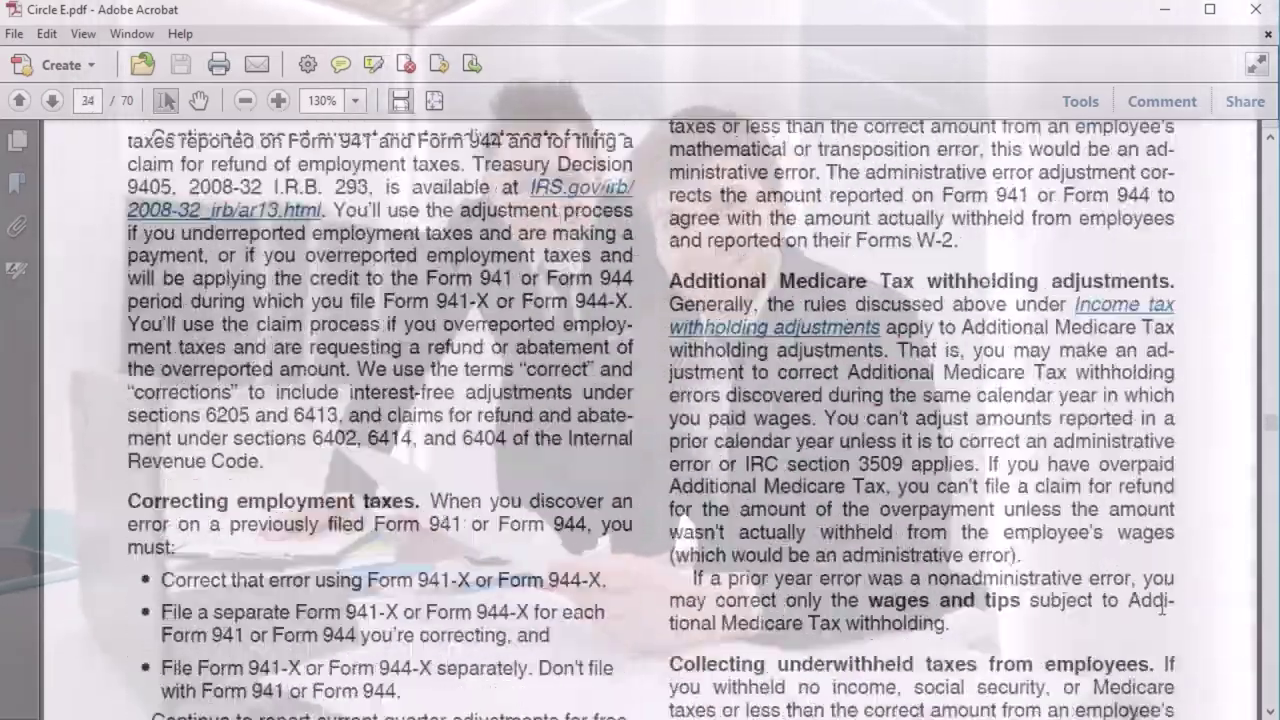
scroll(1163, 616, "down", 20)
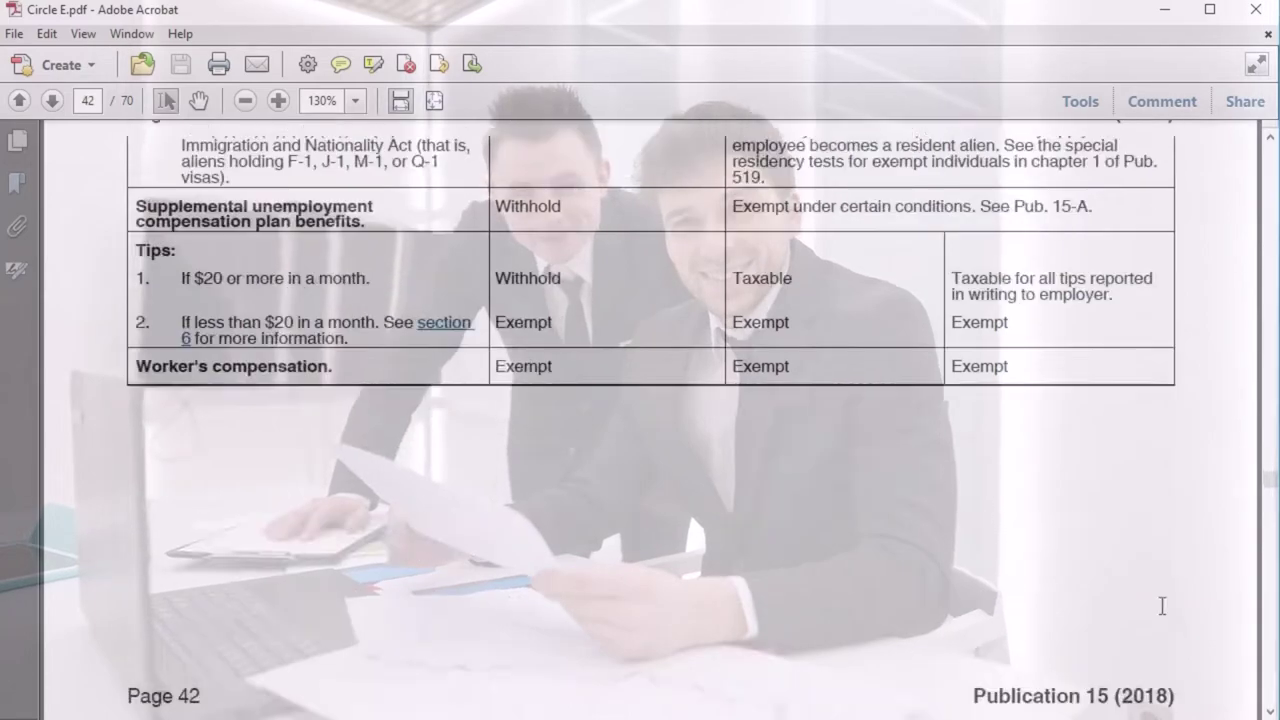
scroll(1163, 616, "down", 10)
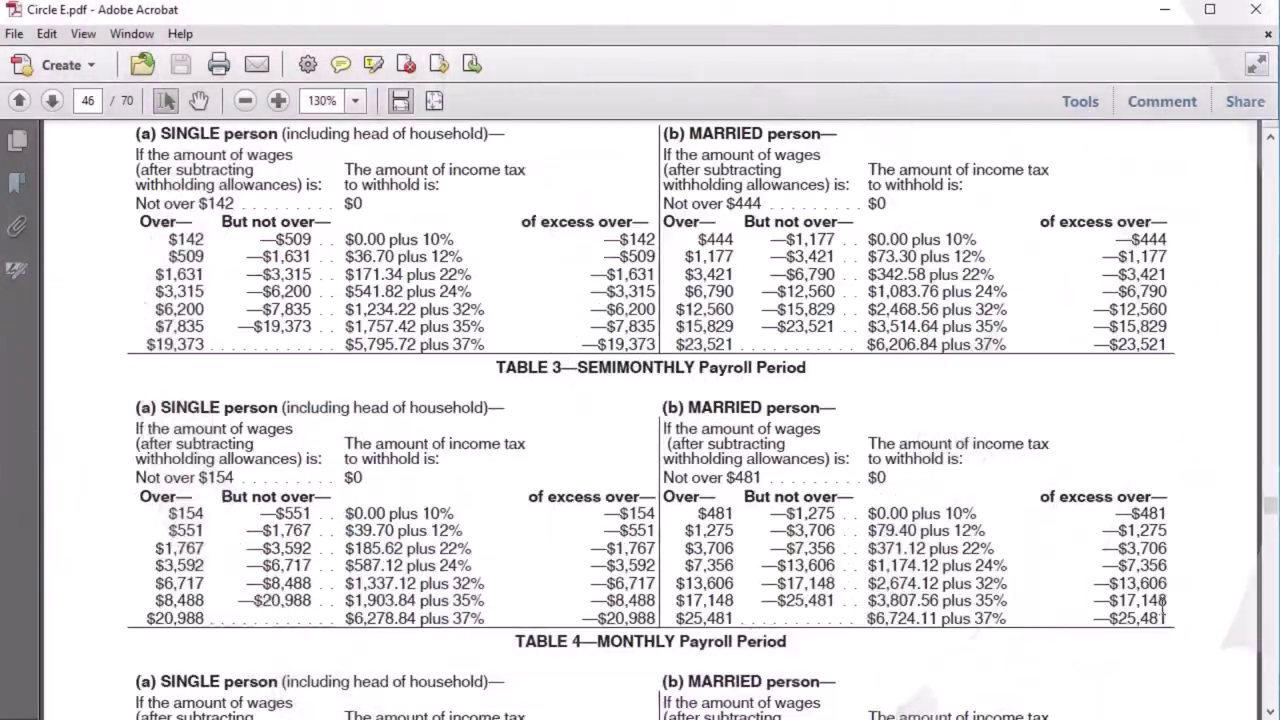
scroll(1163, 612, "down", 10)
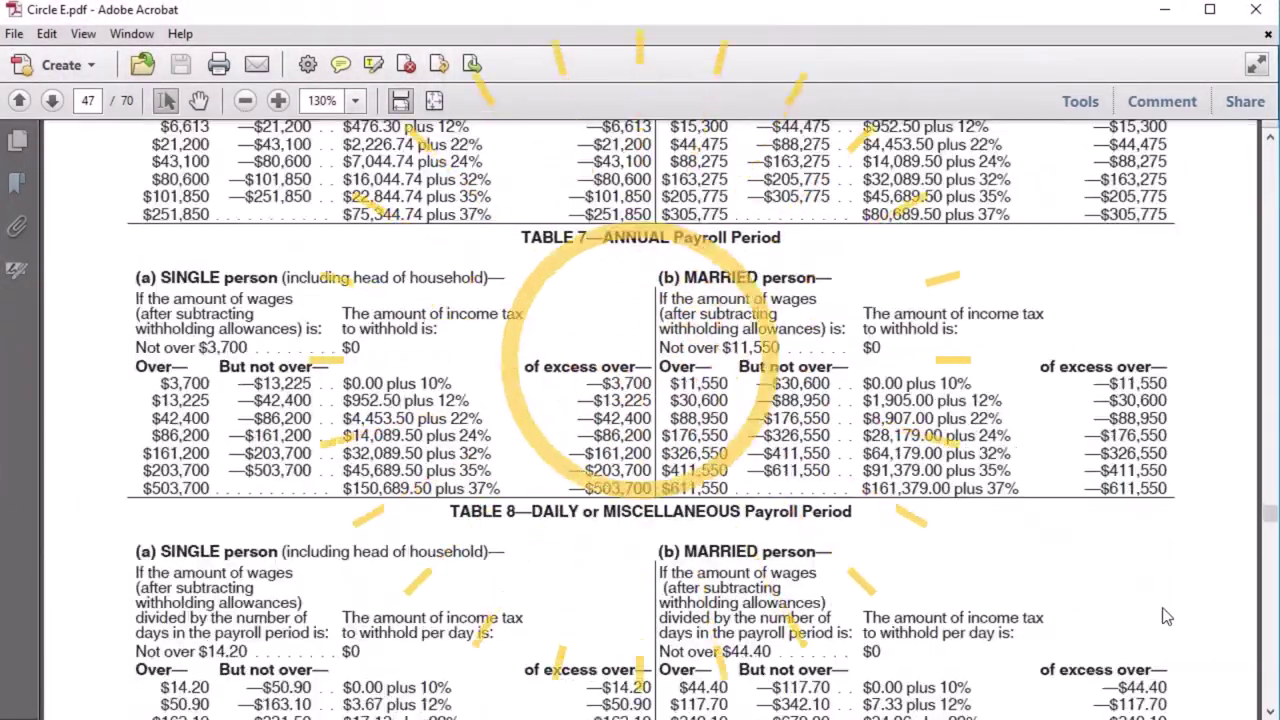
scroll(1163, 610, "up", 6)
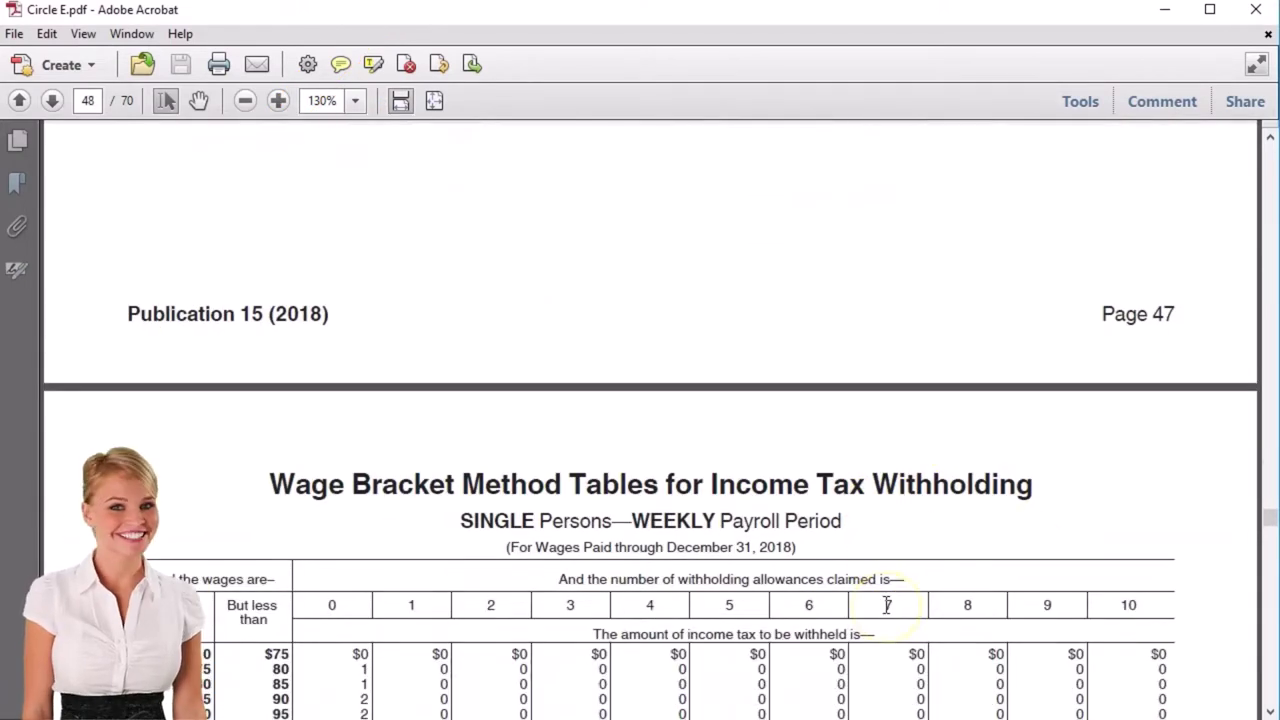
scroll(887, 610, "down", 1)
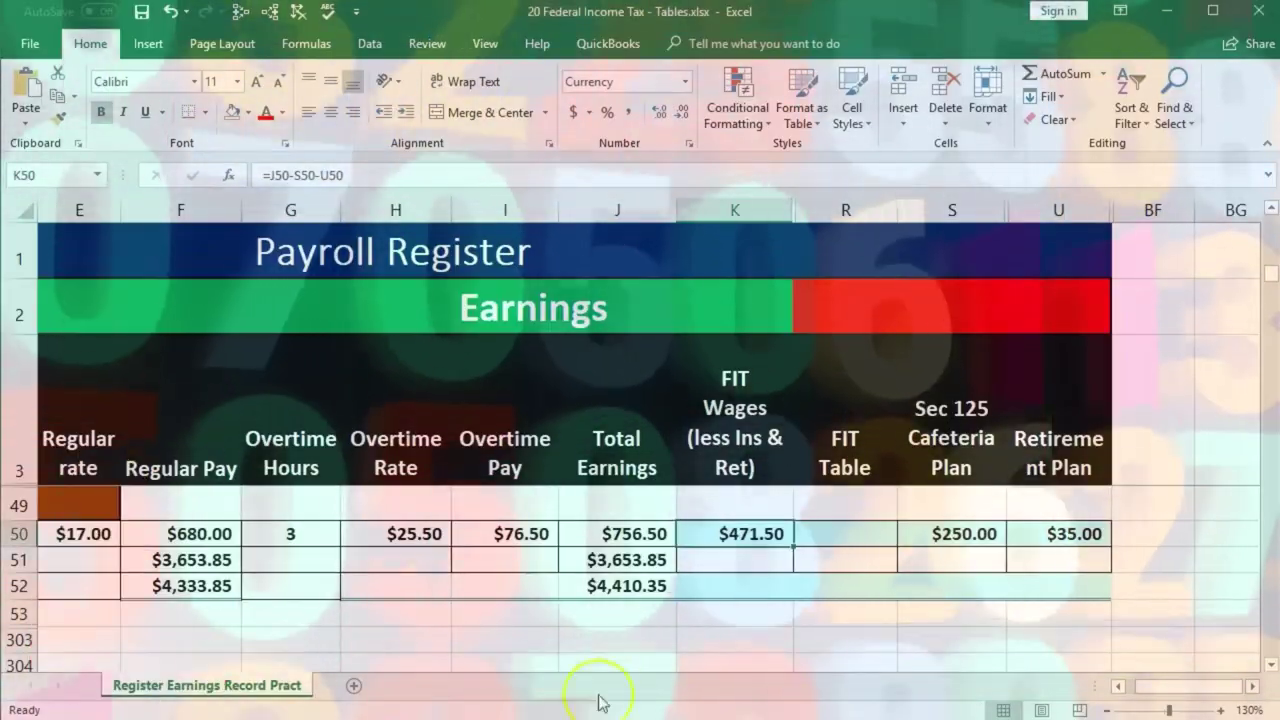
key("Left")
key("Left")
key("Left")
key("Left")
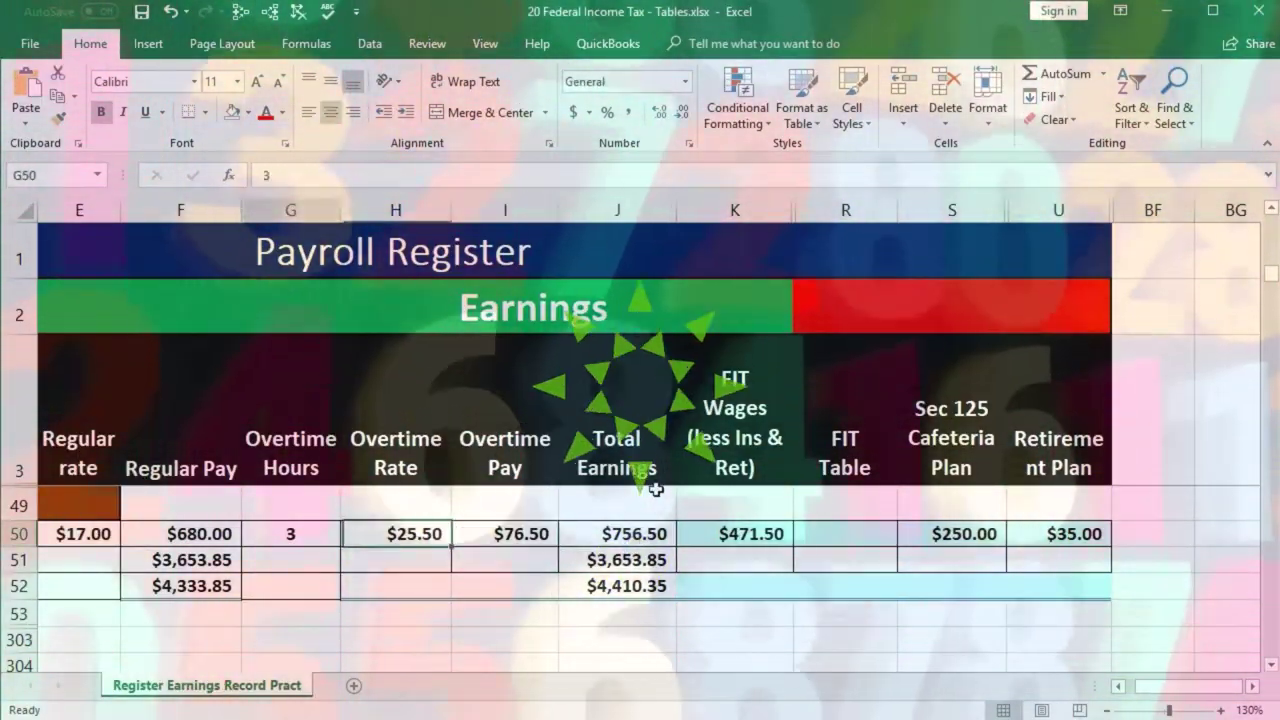
Check row 50's filing status S and 1 allowance in B50 and C50.
key("Left")
key("Left")
key("Left")
key("Left")
key("Left")
key("Left")
key("Right")
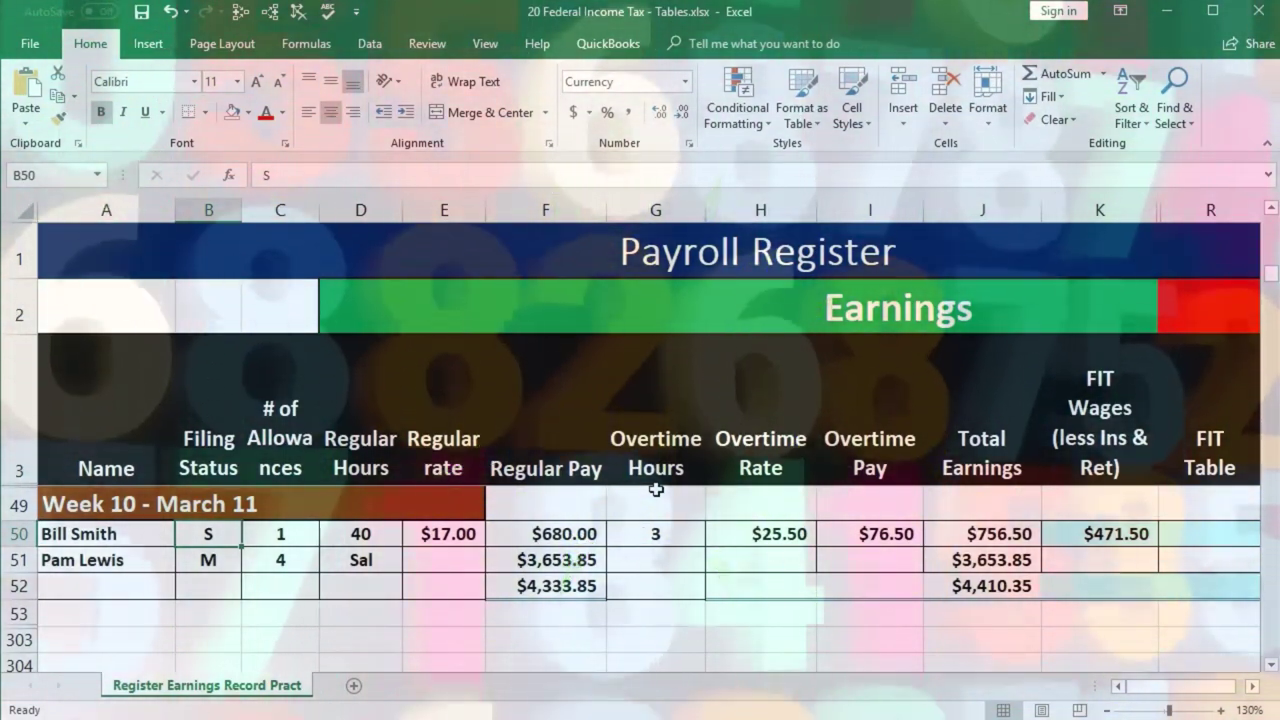
key("Right")
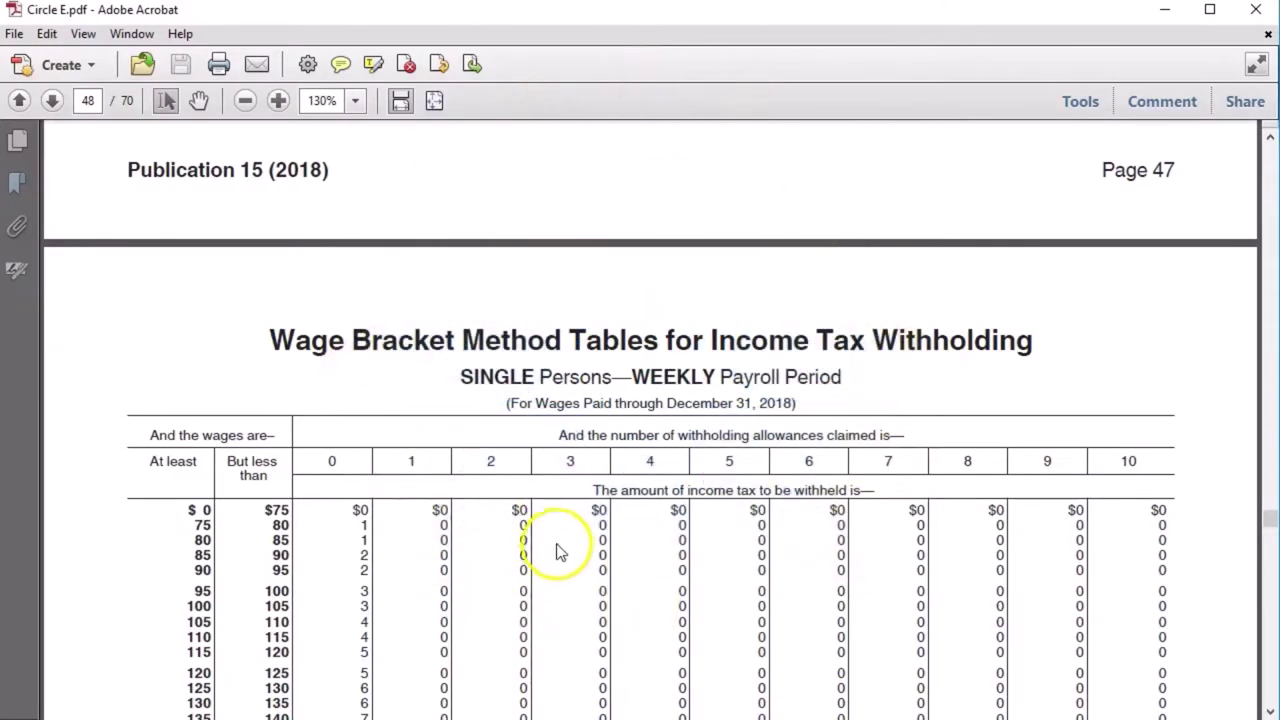
scroll(560, 550, "down", 1)
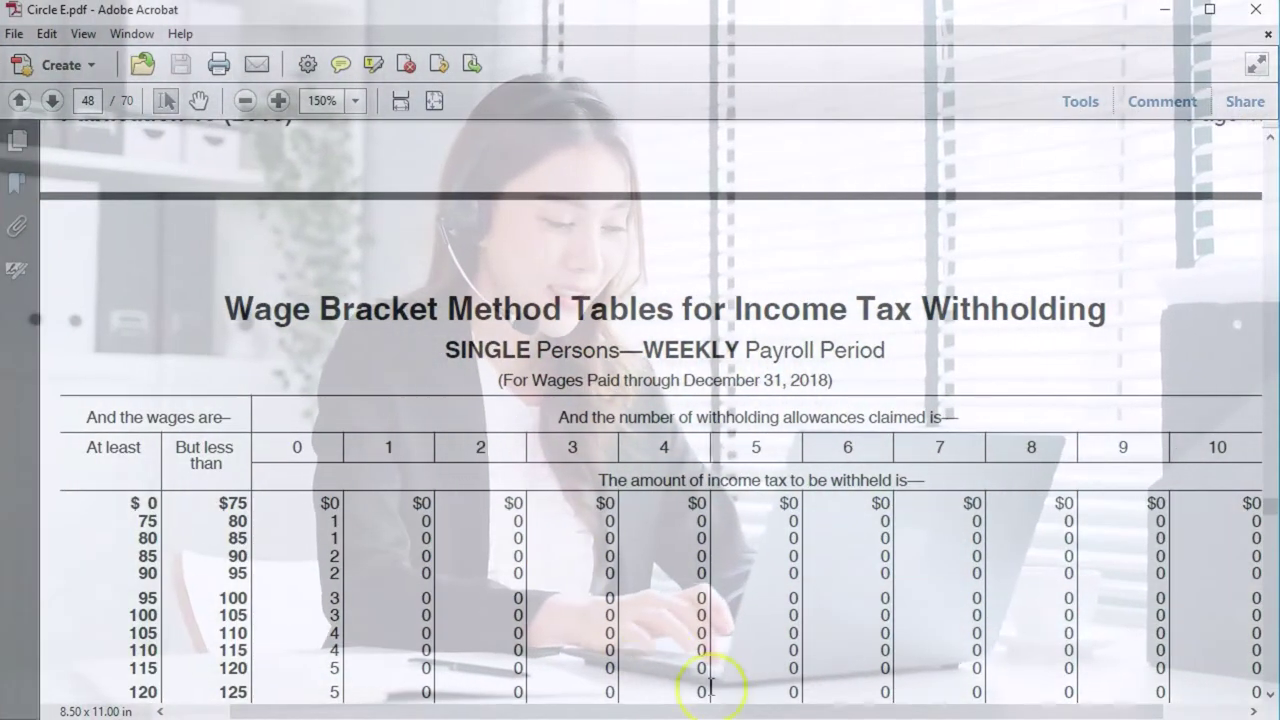
Locate the $470–$480 wage row and read $35 withholding under 1 allowance.
left_click_drag(743, 714, 727, 714)
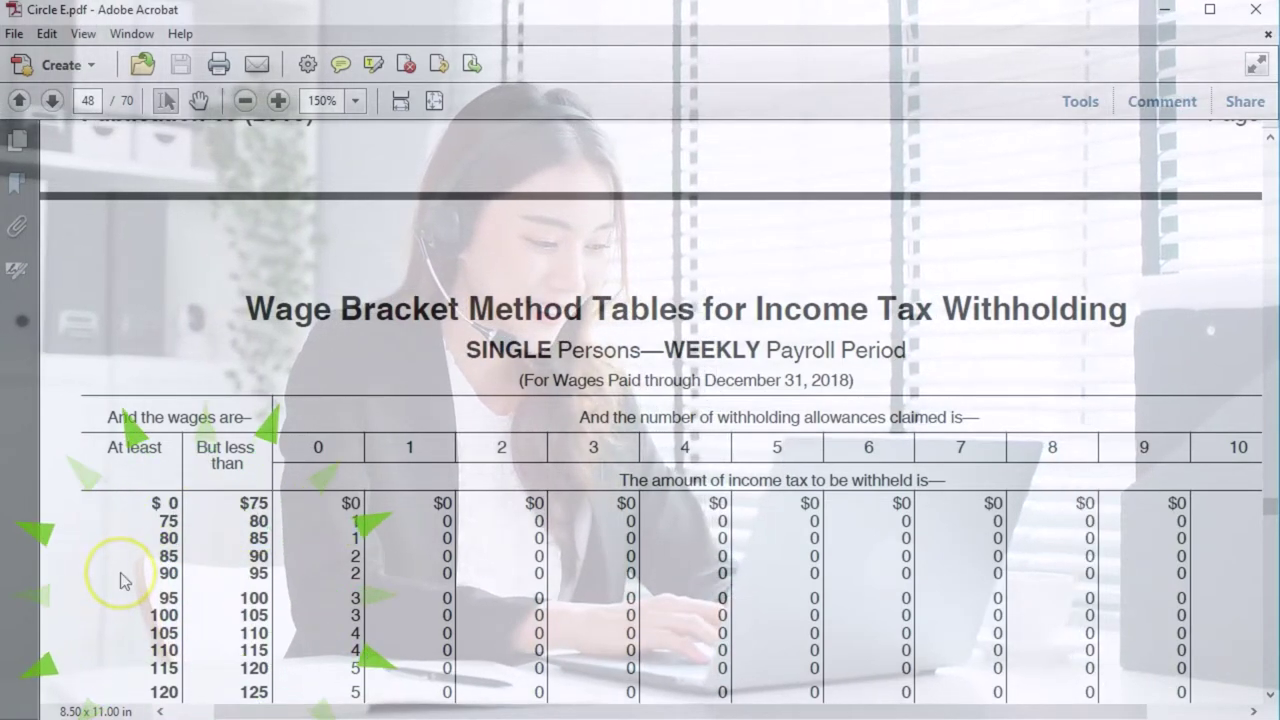
scroll(120, 580, "down", 1)
scroll(127, 579, "down", 1)
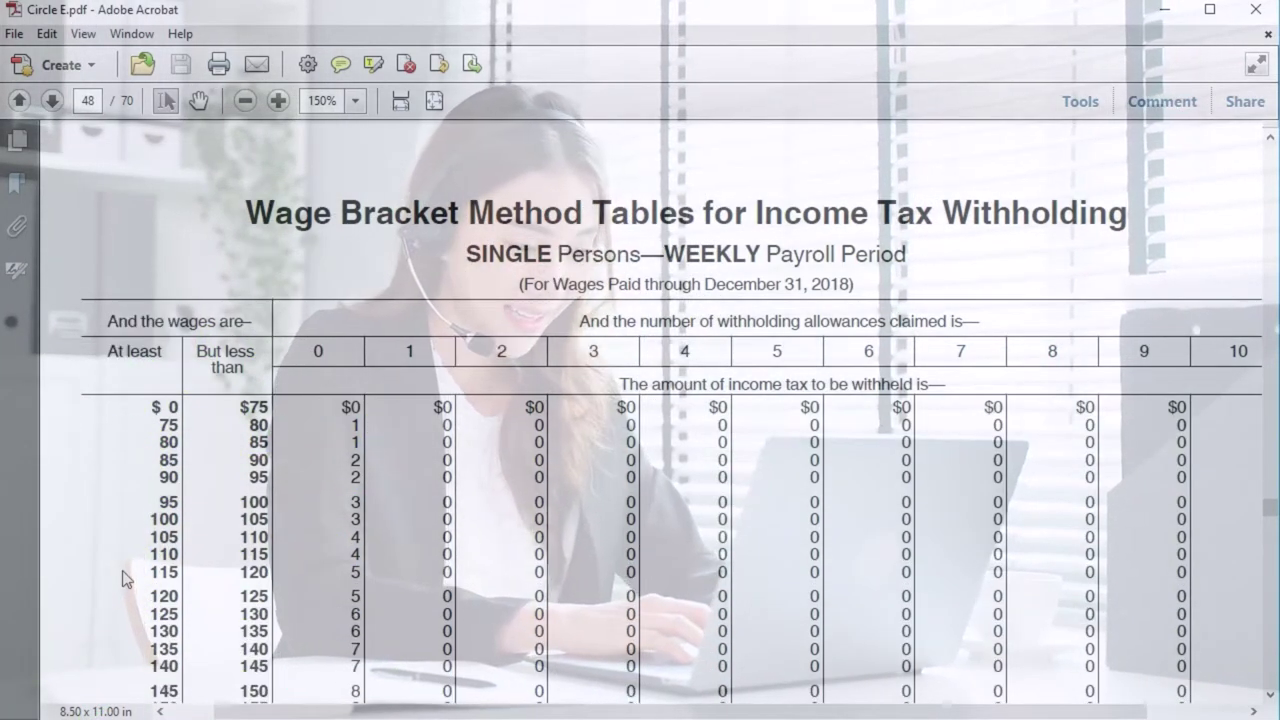
scroll(122, 577, "down", 1)
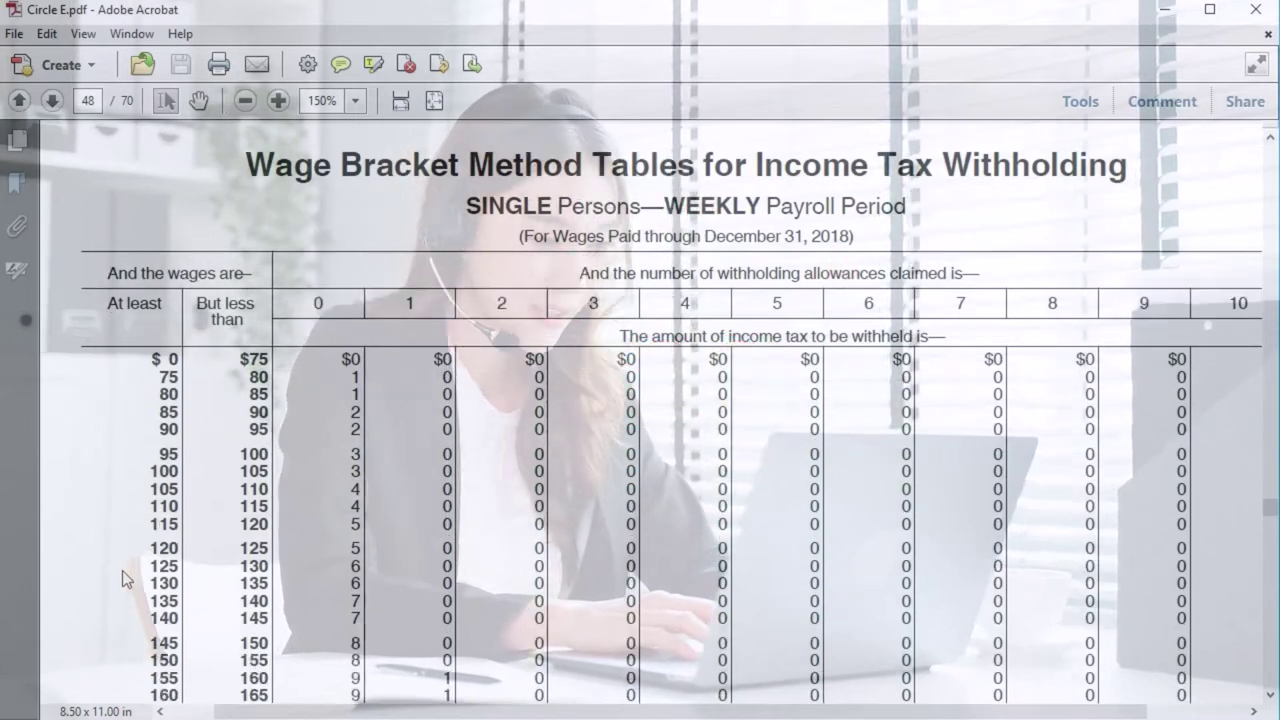
scroll(122, 578, "down", 1)
scroll(122, 578, "down", 5)
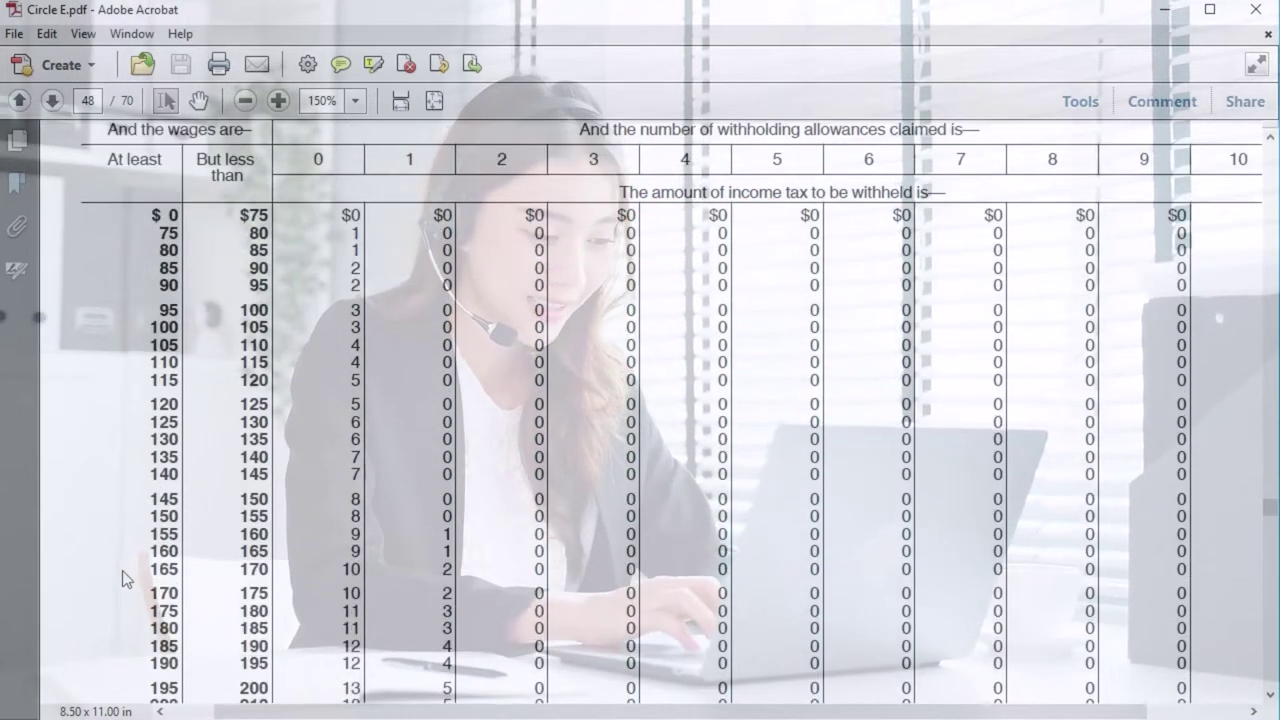
scroll(122, 572, "down", 7)
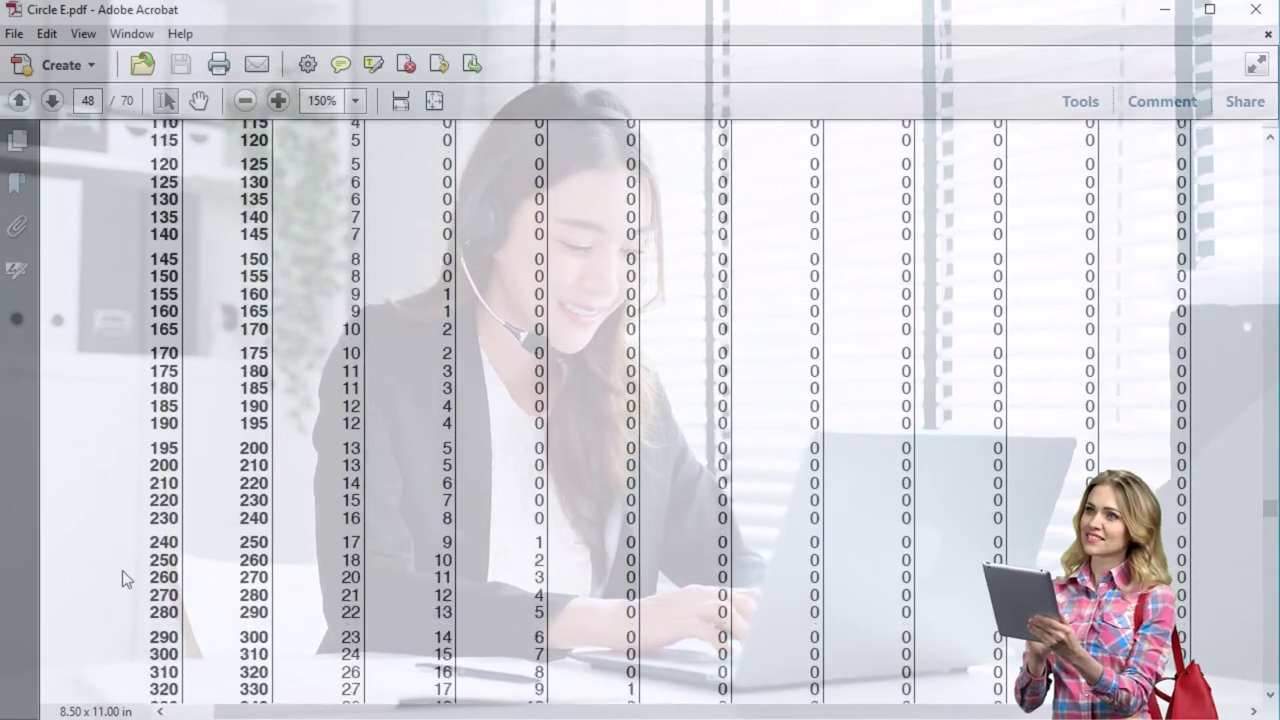
scroll(122, 578, "down", 3)
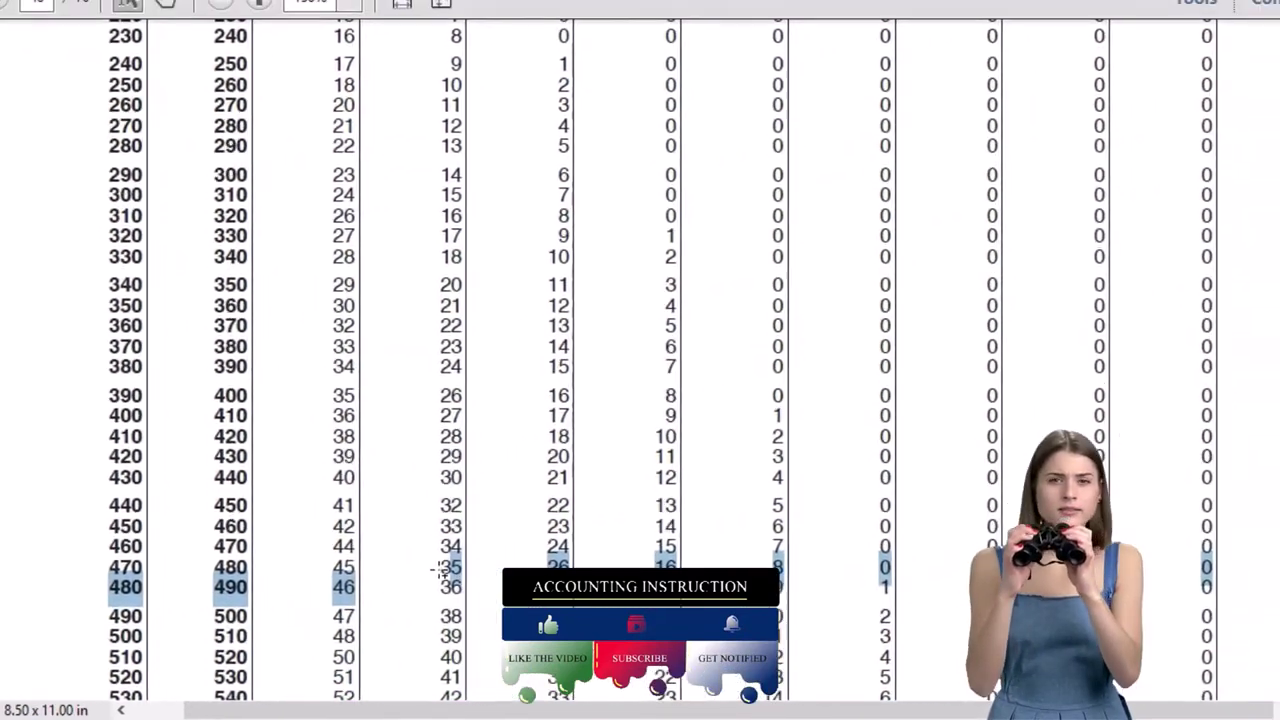
scroll(530, 560, "up", 10)
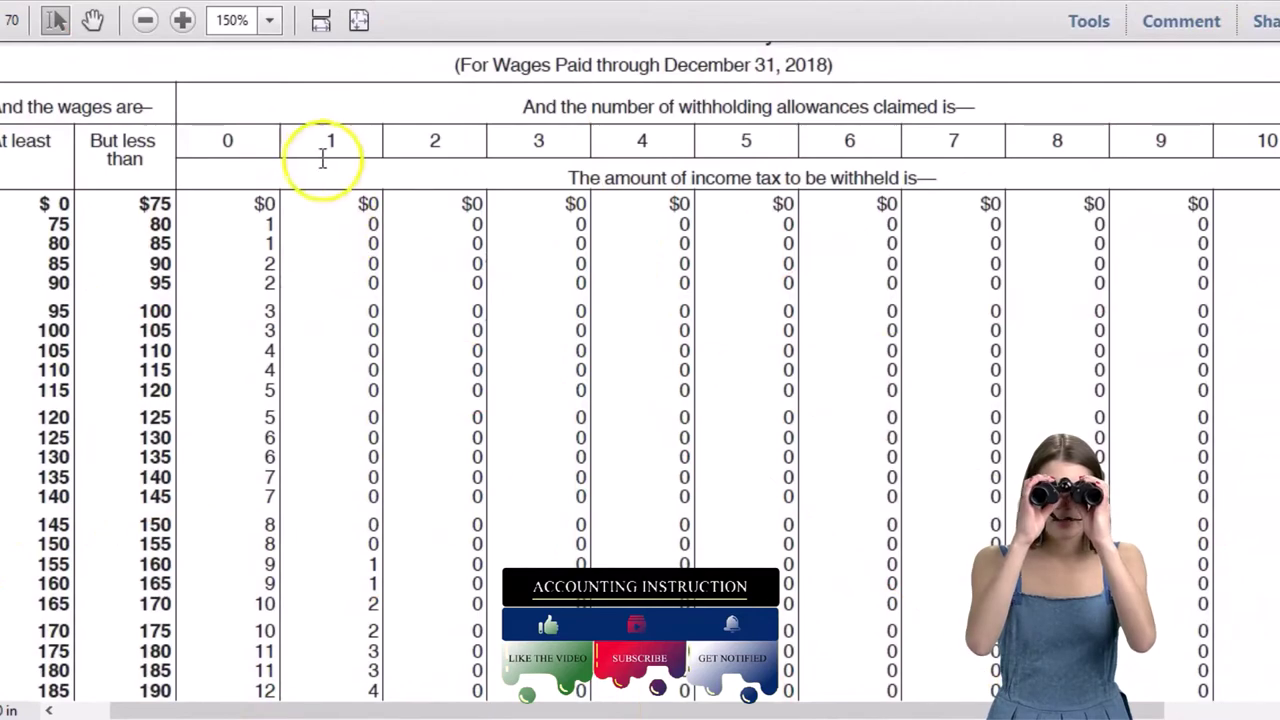
scroll(352, 551, "down", 10)
left_click_drag(349, 600, 380, 598)
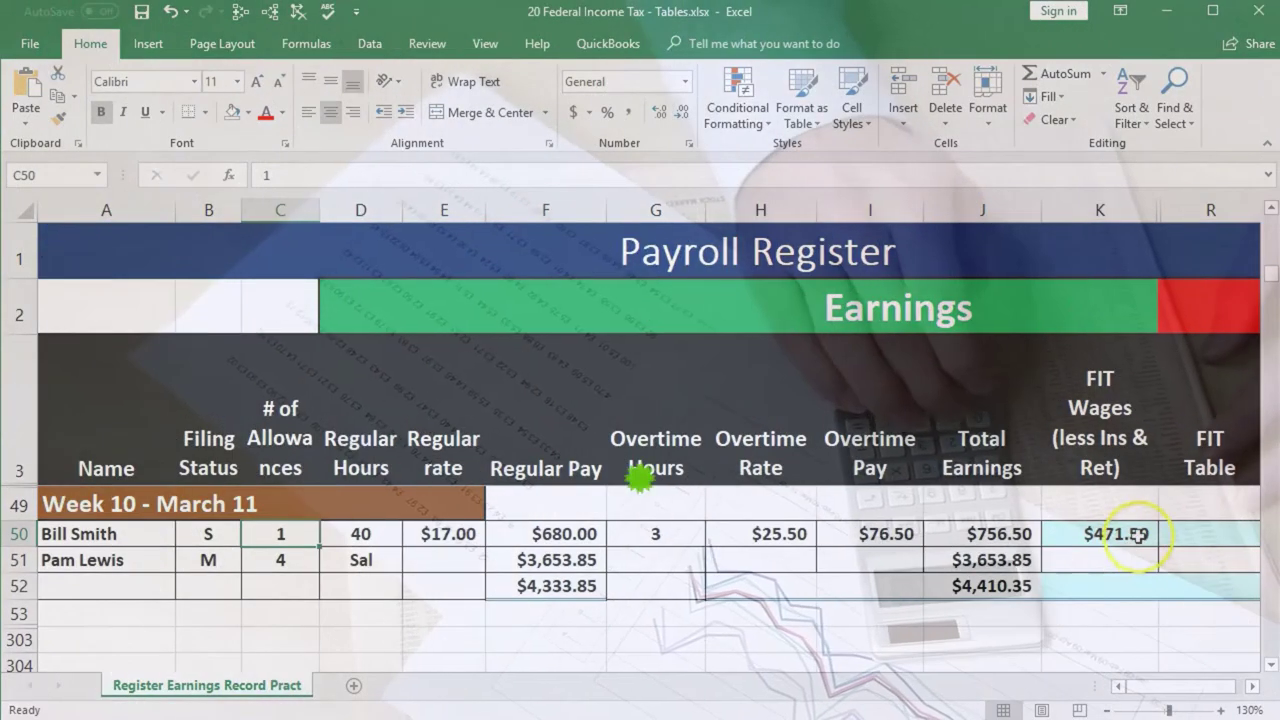
Type 35 as row 50's FIT Table withholding in R50, correcting a stray .5.
left_click(1138, 534)
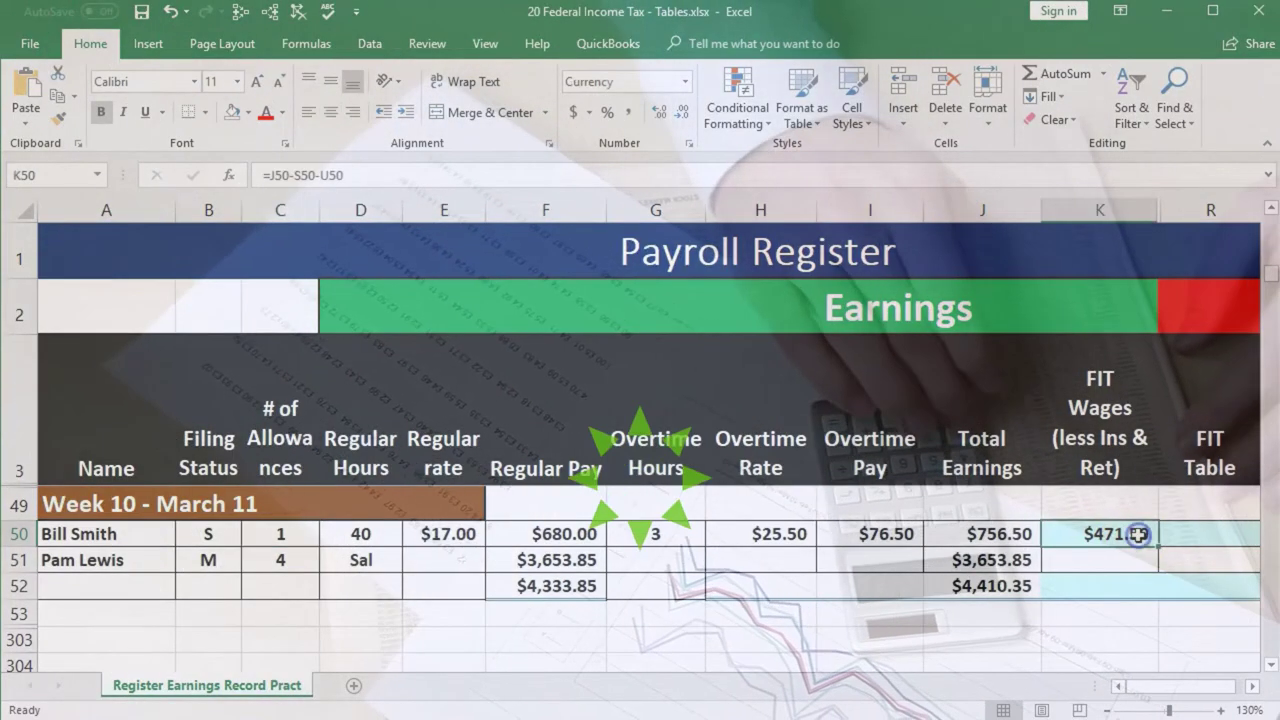
key("Right")
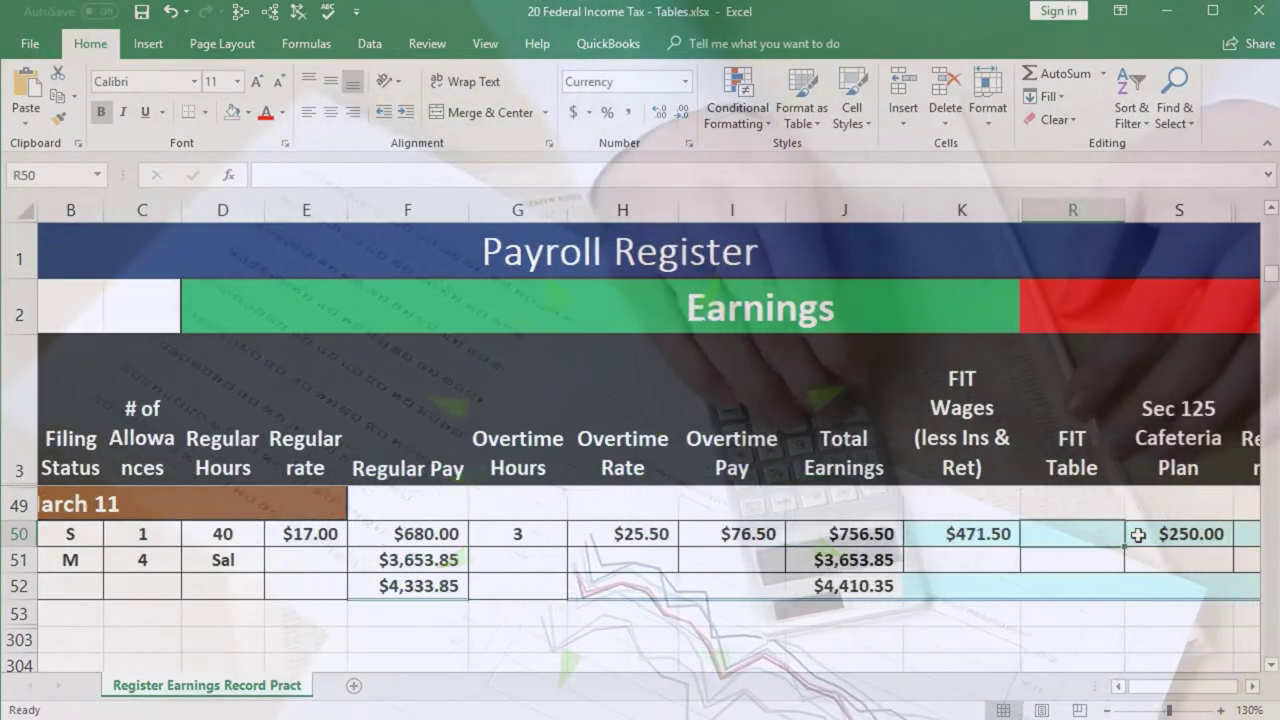
type(".5")
key("BackSpace")
key("BackSpace")
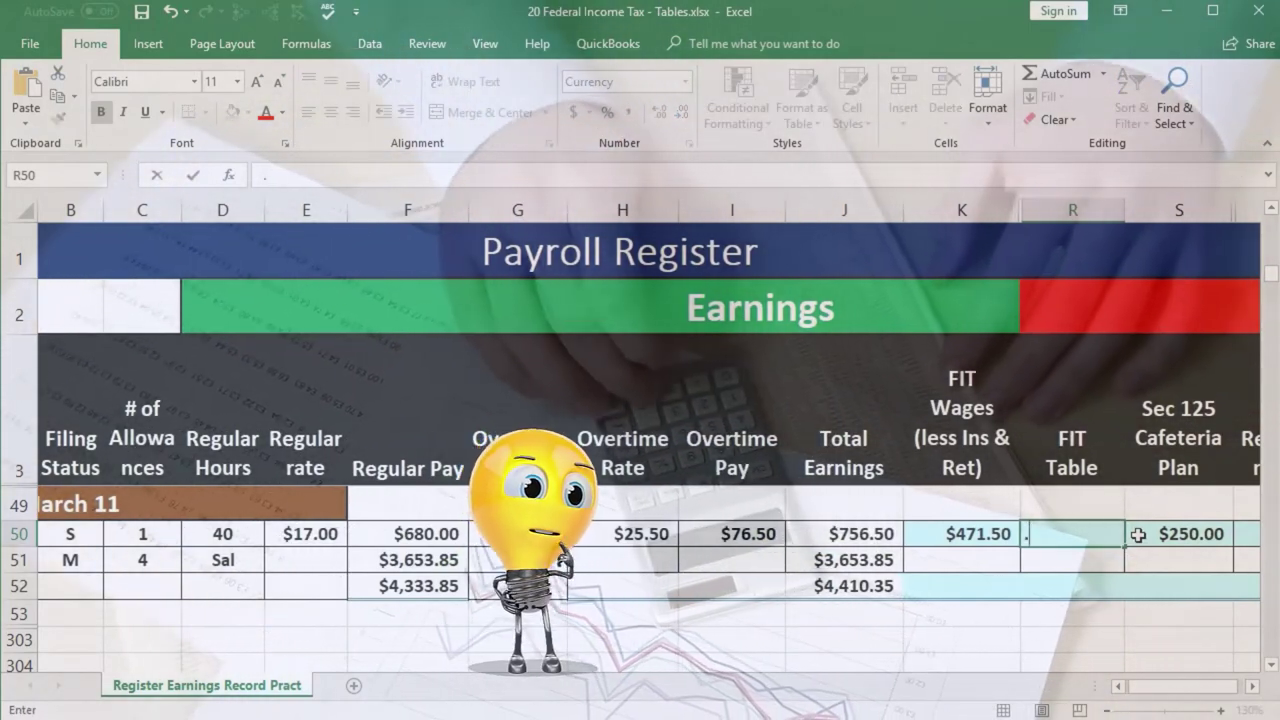
type("35")
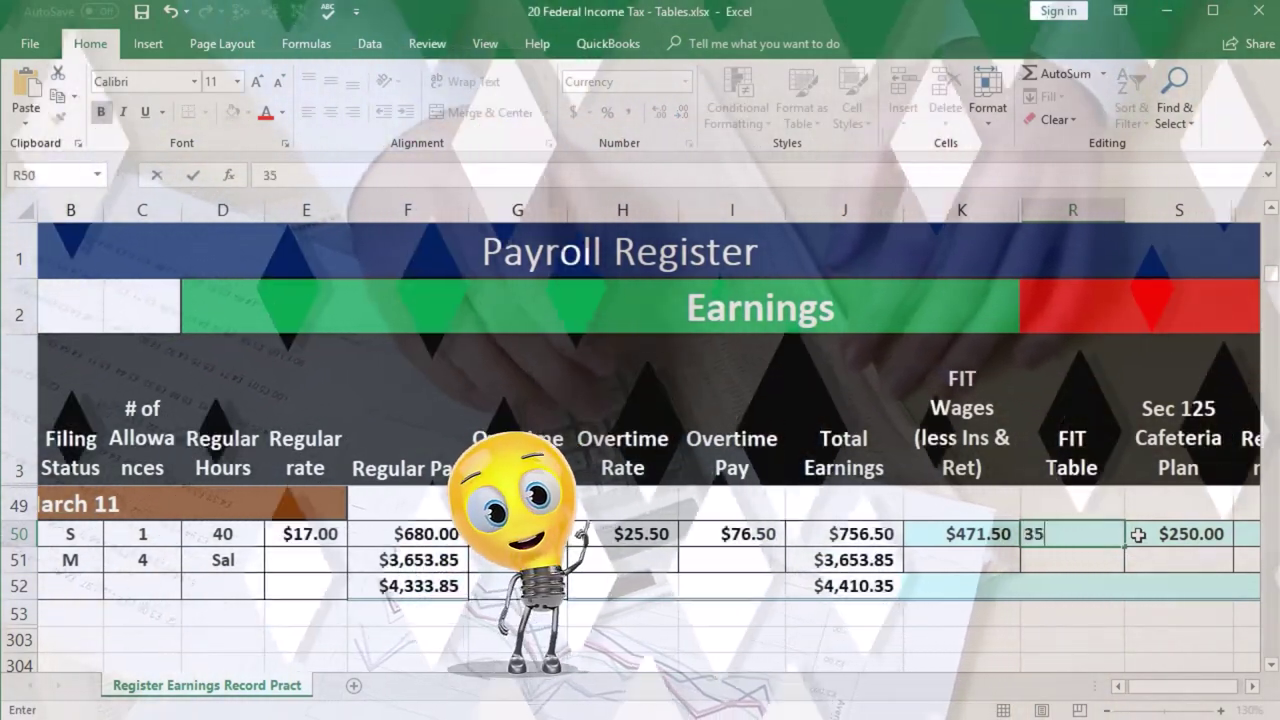